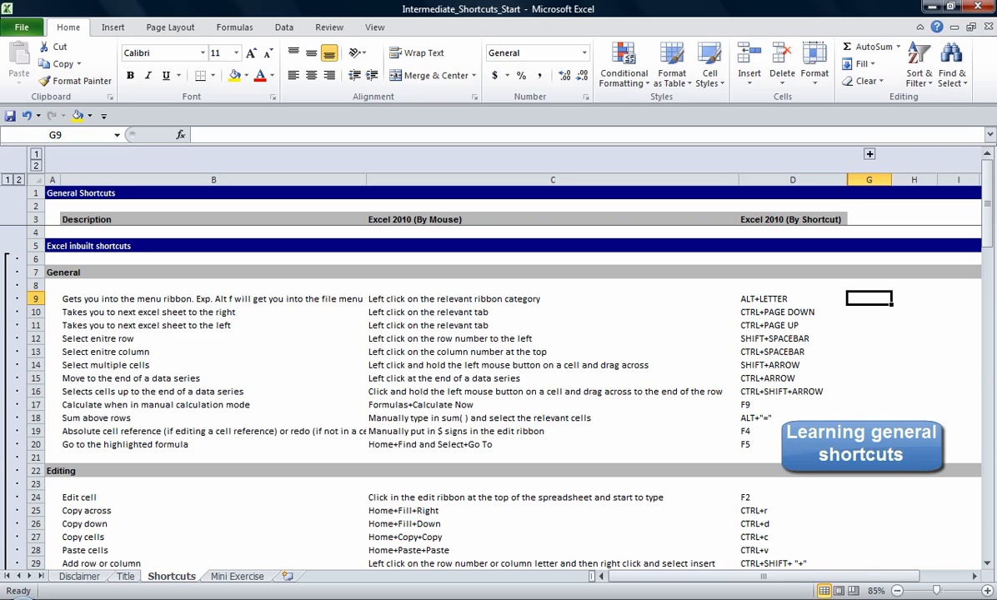
Step: Open the list of financial functions among the formula commands
key(alt)
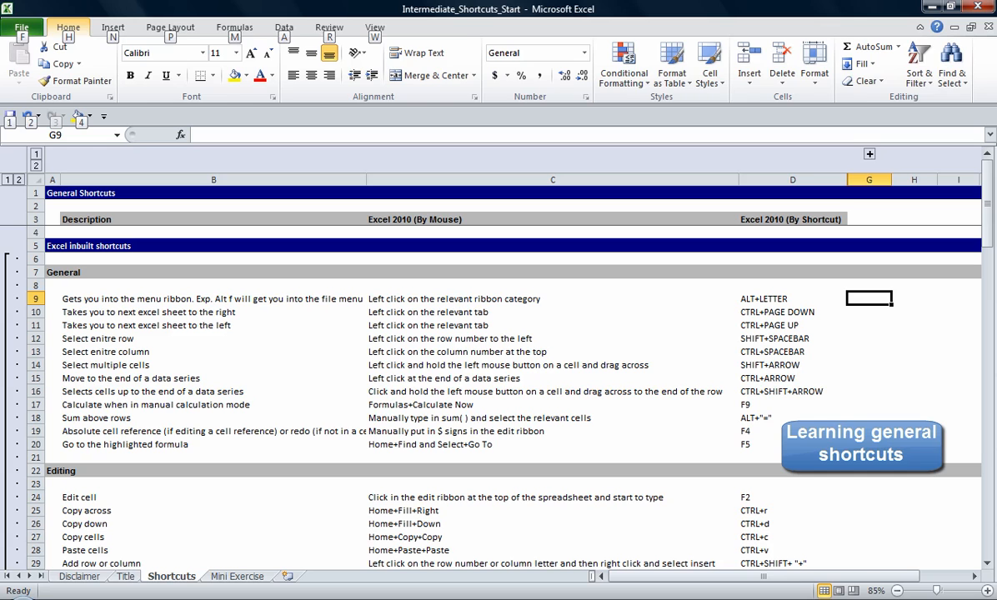
key(m)
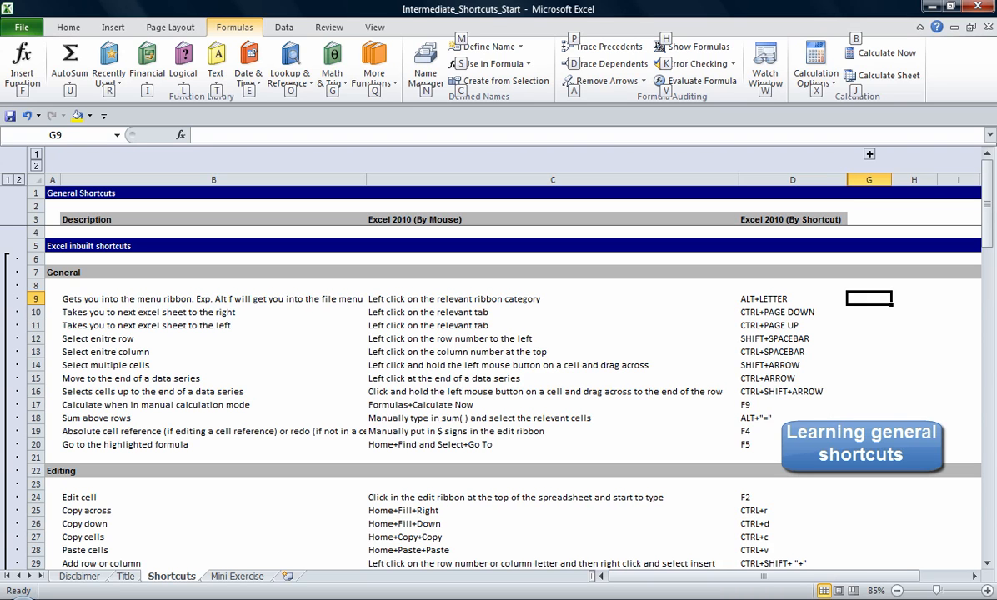
key(i)
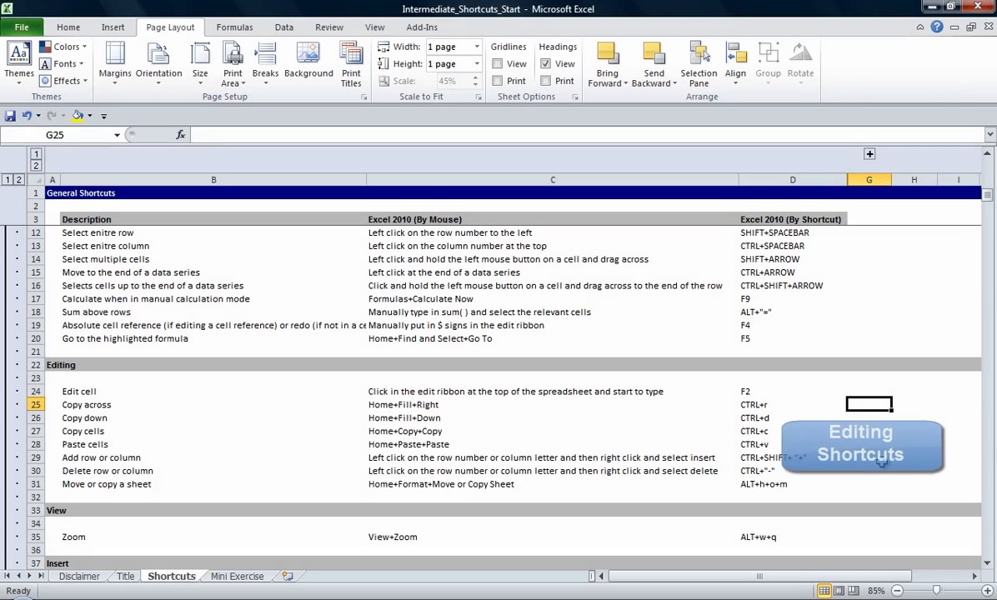
Step: Enter 10 in cell G25 of the Shortcuts sheet and keep that cell selected
scroll(501, 358, right, 2)
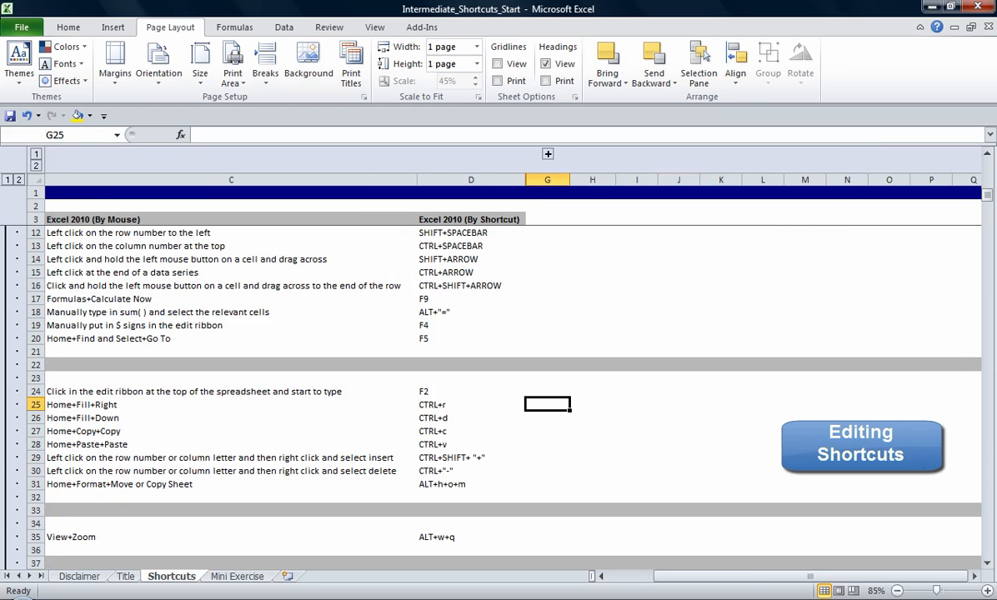
text(10)
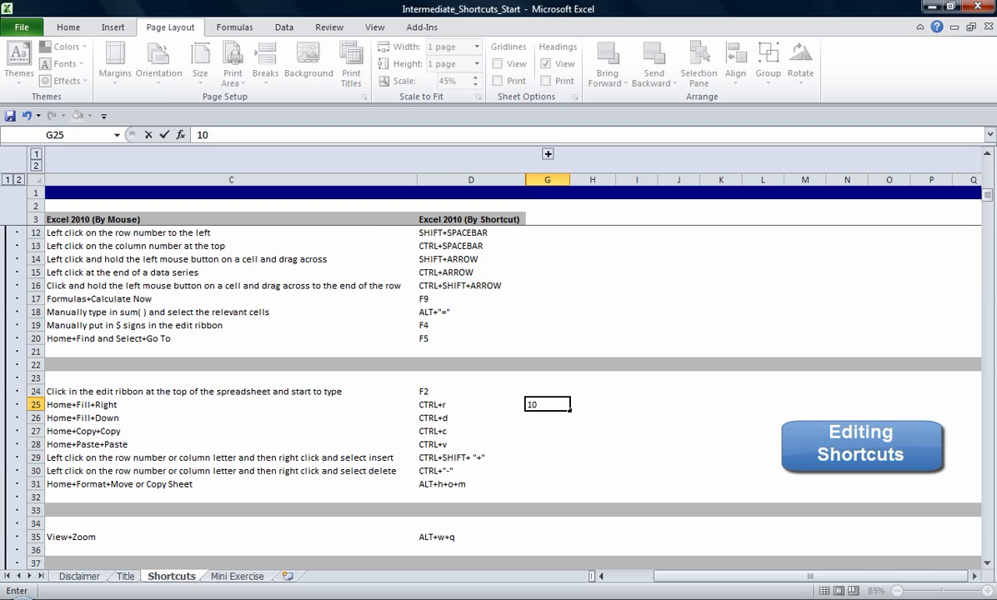
key(Return)
key(Up)
key(Home)
key(Right)
key(ctrl+Right)
key(ctrl+Right)
key(Right)
key(Left)
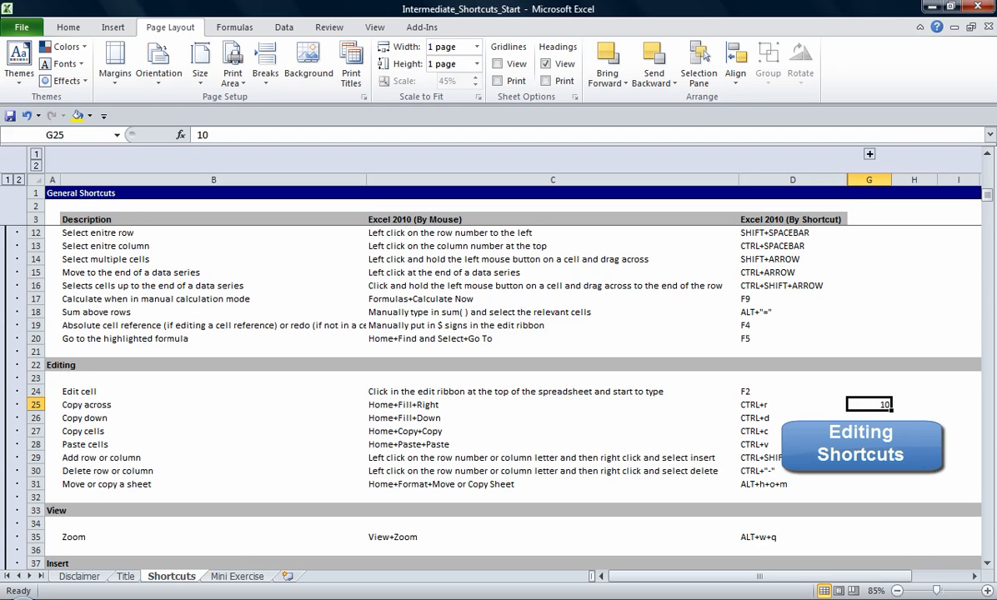
Step: Fill the value of G25 across to the right through J25
key(shift+Right)
key(shift+Right)
key(shift+Right)
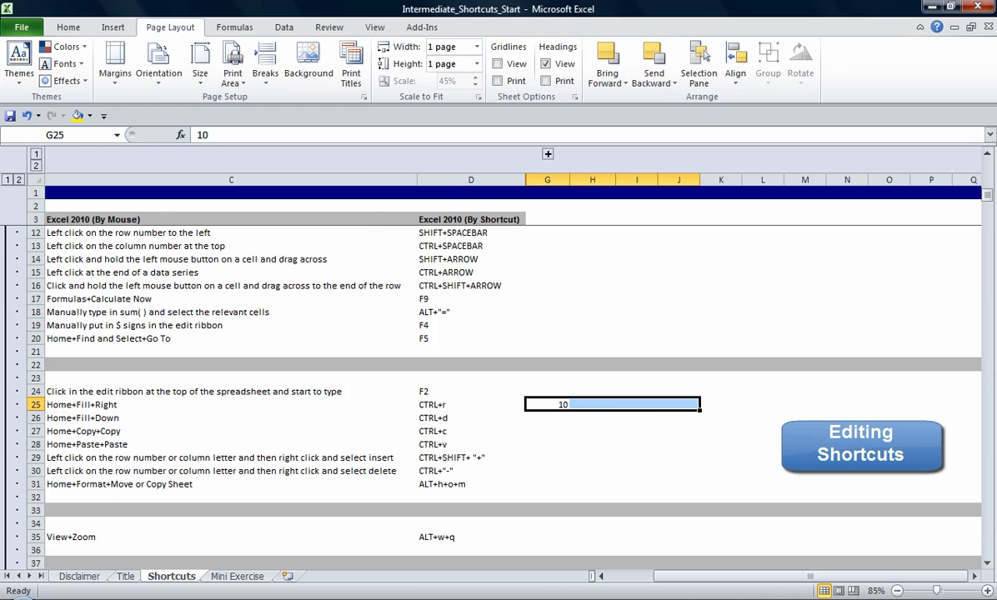
key(ctrl+r)
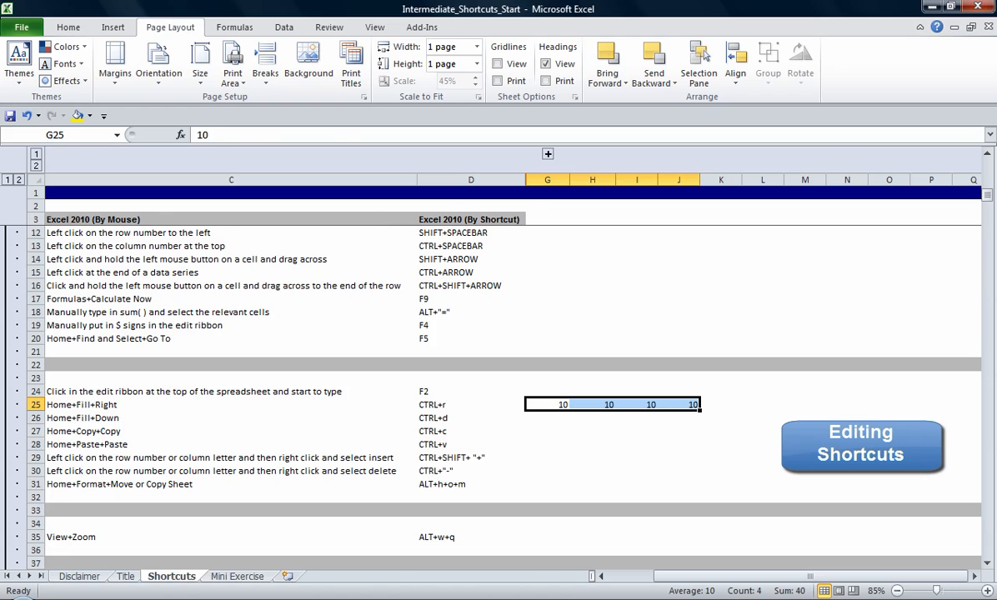
Step: Review the copied values cell by cell across G25:J25
key(Home)
key(Right)
key(Right)
key(Right)
key(Right)
key(Right)
key(Right)
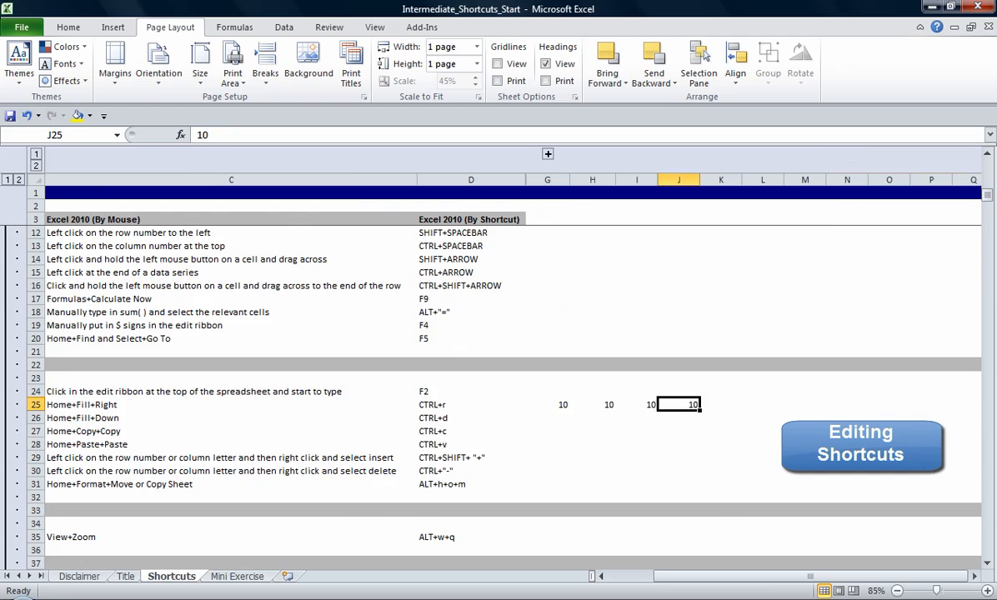
key(Left)
key(Left)
key(Right)
key(Right)
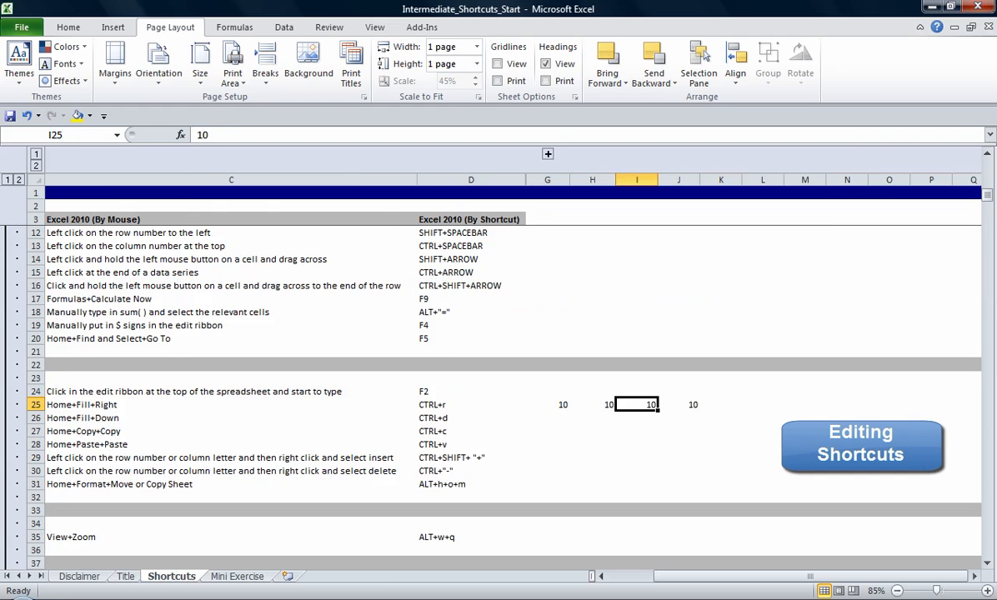
key(Left)
key(Left)
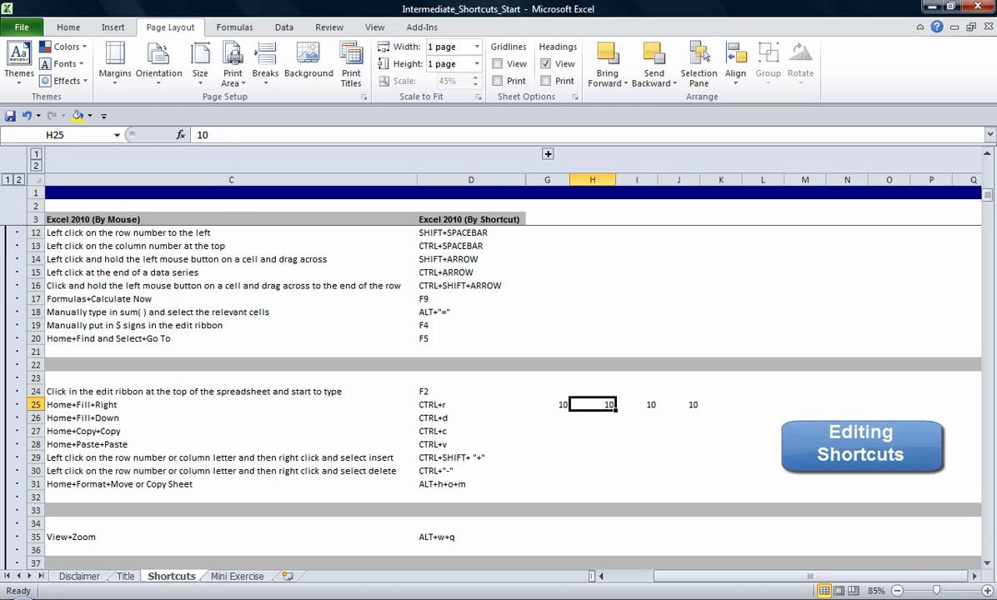
key(Left)
key(Up)
key(shift+Right)
key(shift+Down)
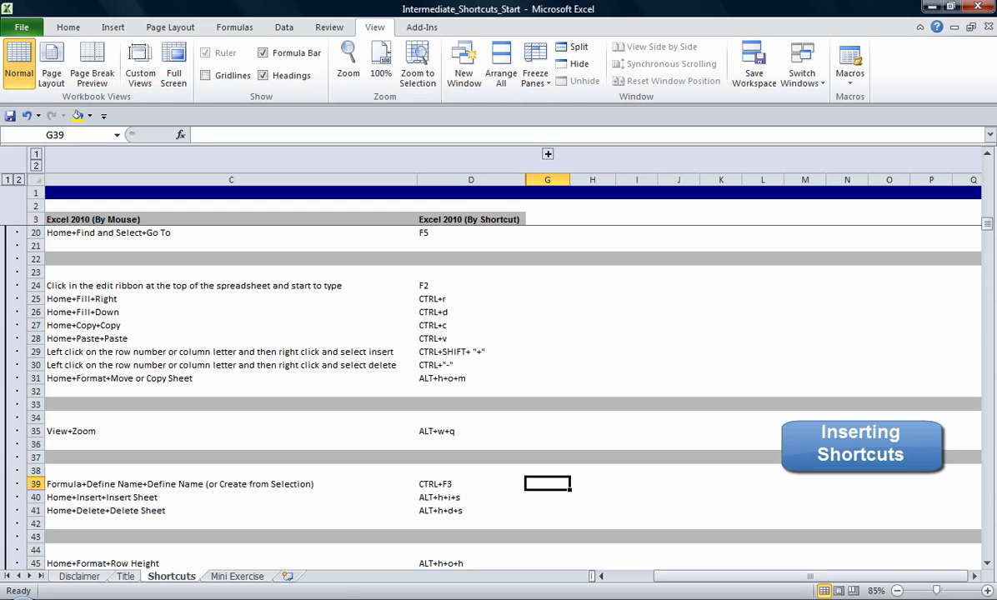
Step: Enter the label profit in cell G40 and the value 40 in cell J40
key(Down)
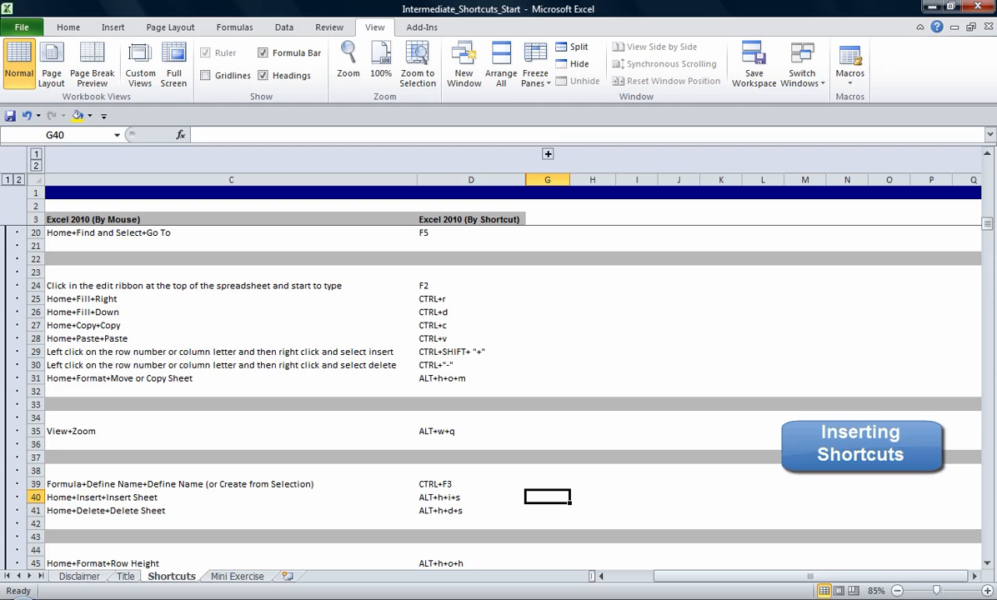
text(profit)
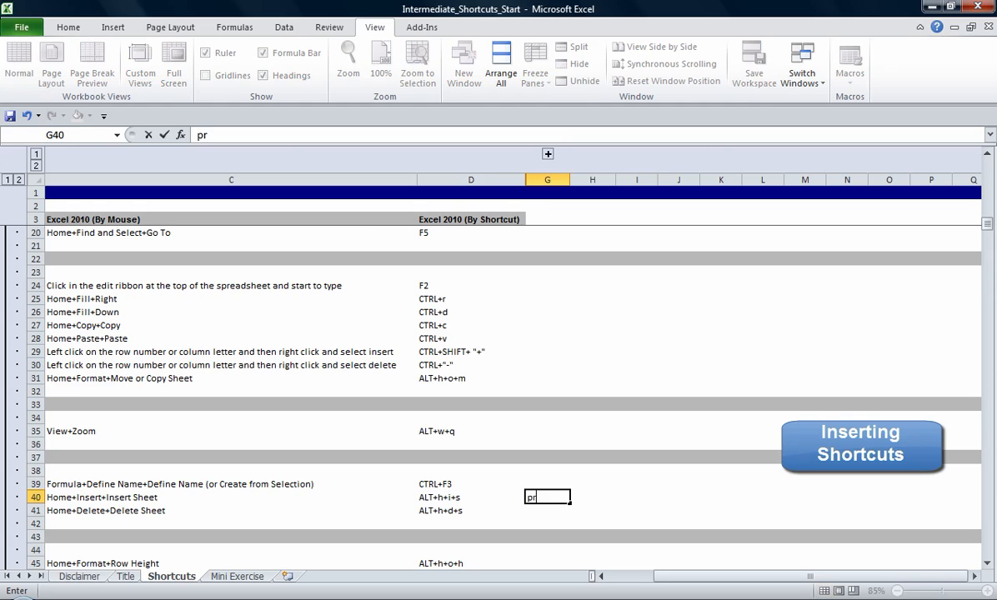
key(Return)
key(Up)
key(Right)
key(Right)
key(Right)
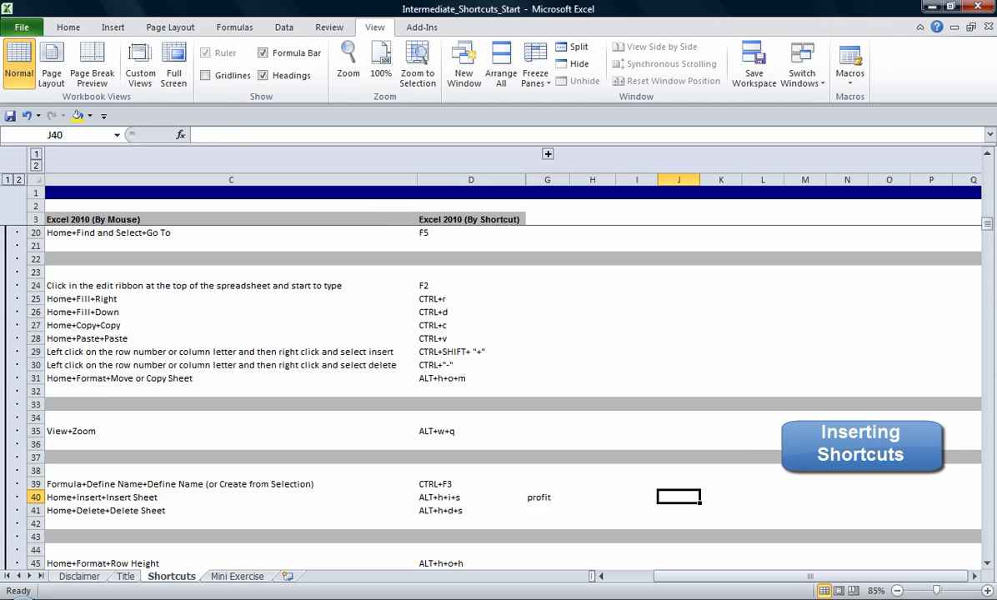
text(40)
key(Return)
key(Up)
Step: Enter the formula =J40+5 in cell K40
key(Right)
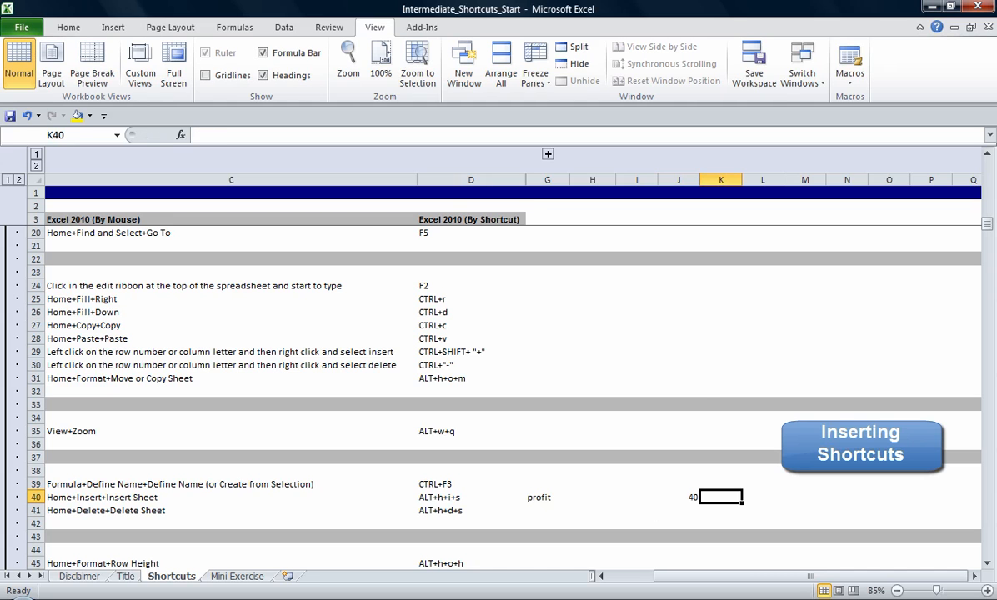
text(=)
key(Left)
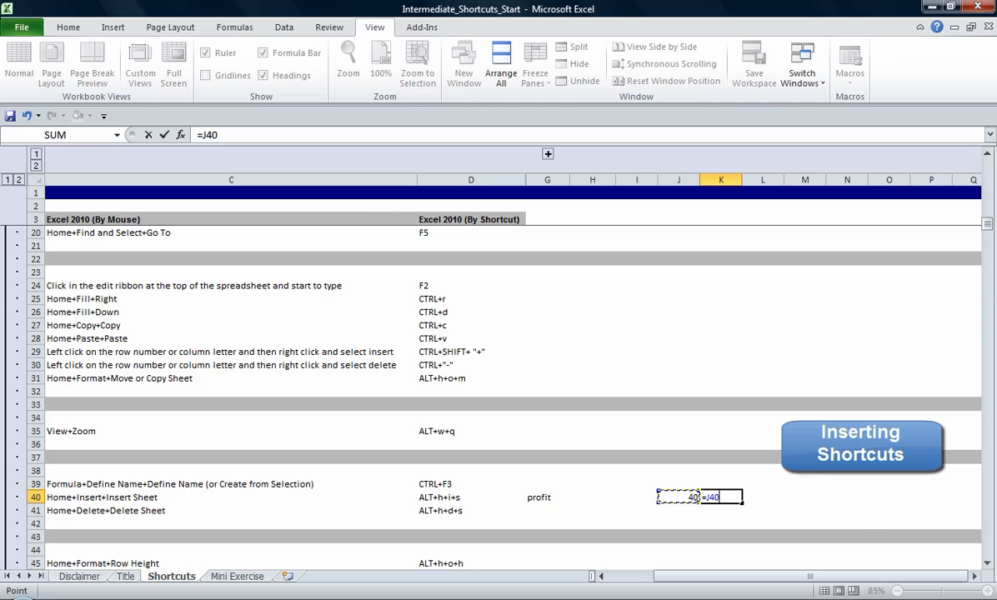
text(+5)
key(Return)
key(Up)
Step: Fill the K40 formula across to the right through O40
key(shift+Right)
key(shift+Right)
key(shift+Right)
key(shift+Right)
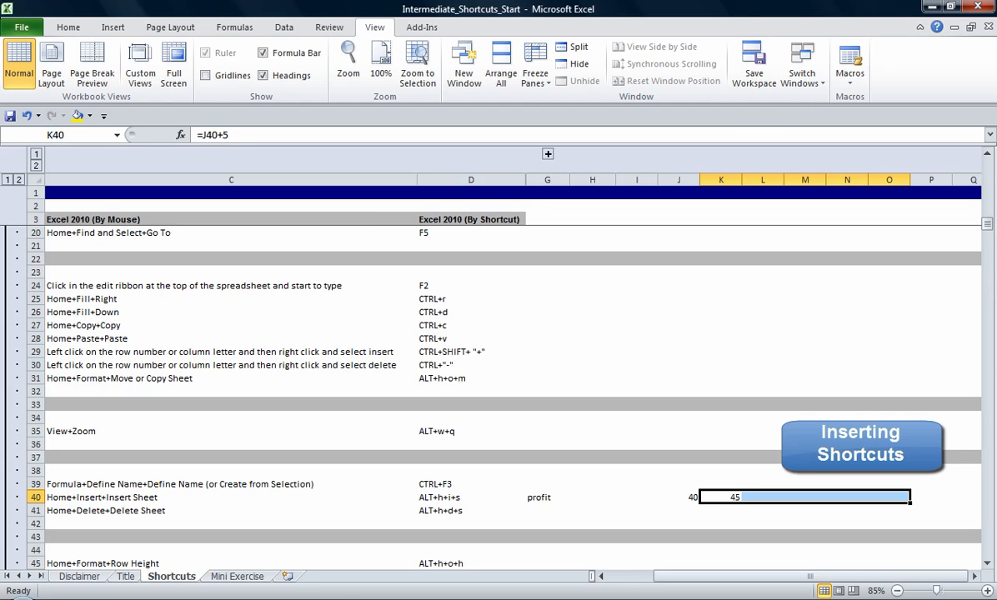
key(ctrl+r)
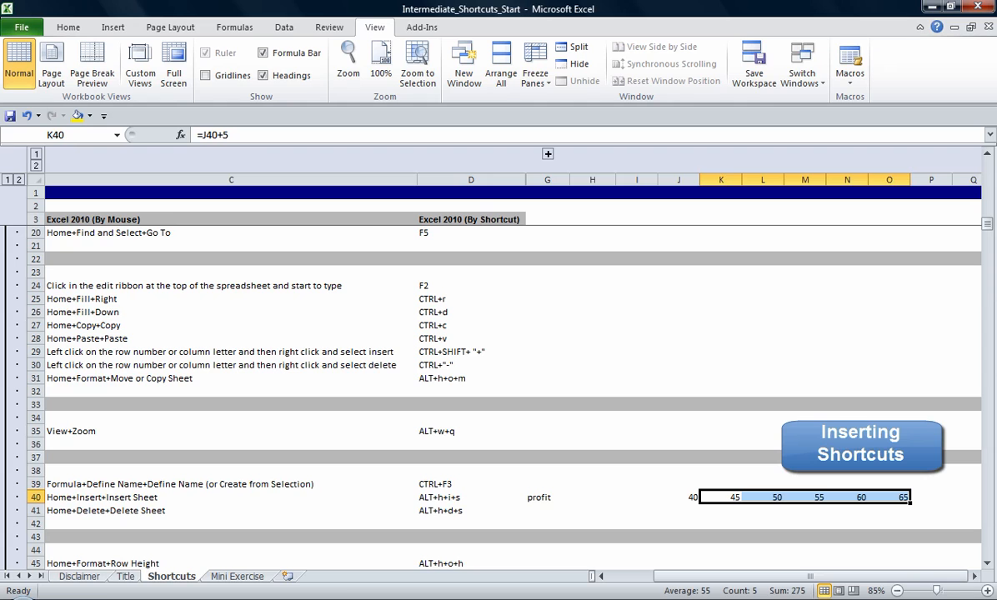
Step: Define the workbook-scope name profit for the whole of row 40 on the Shortcuts sheet
key(Left)
key(Left)
key(Left)
key(Left)
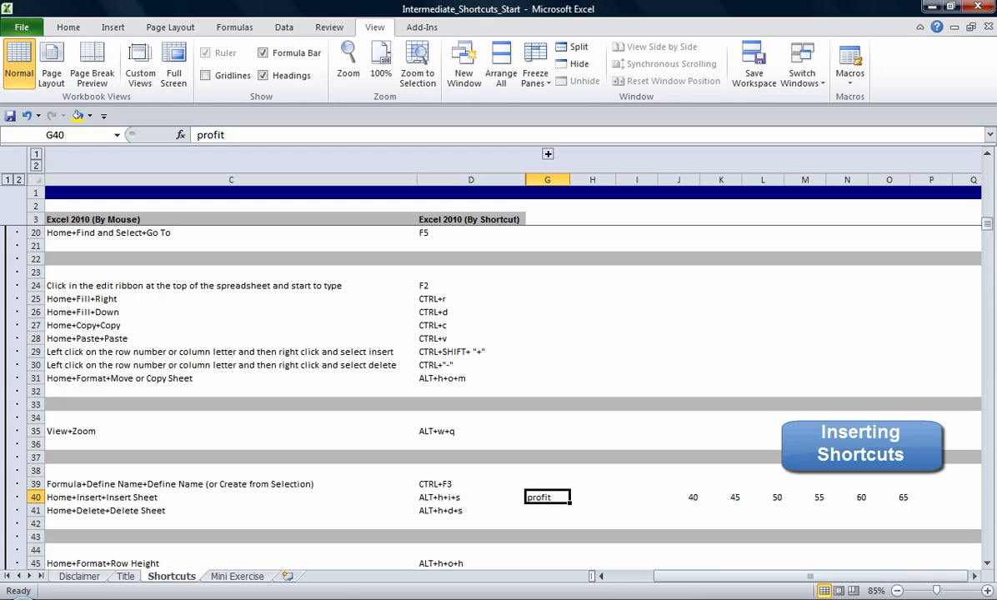
key(shift+space)
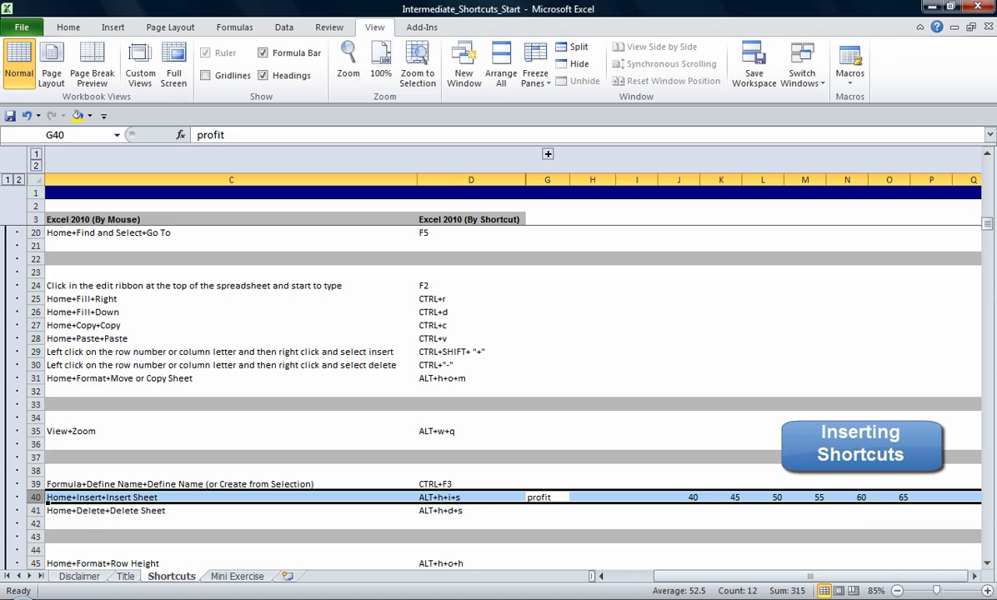
key(ctrl+F3)
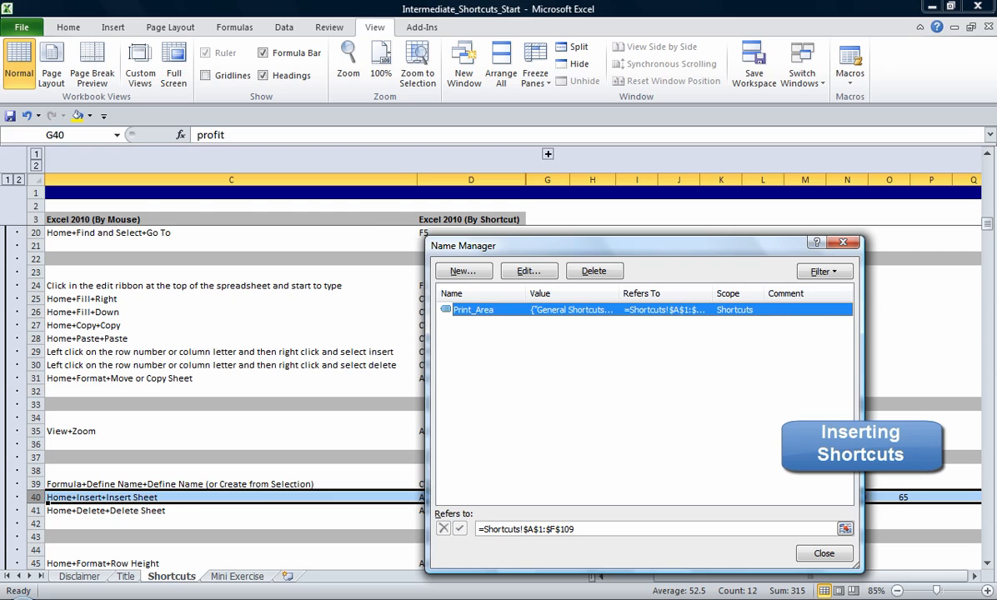
key(alt+n)
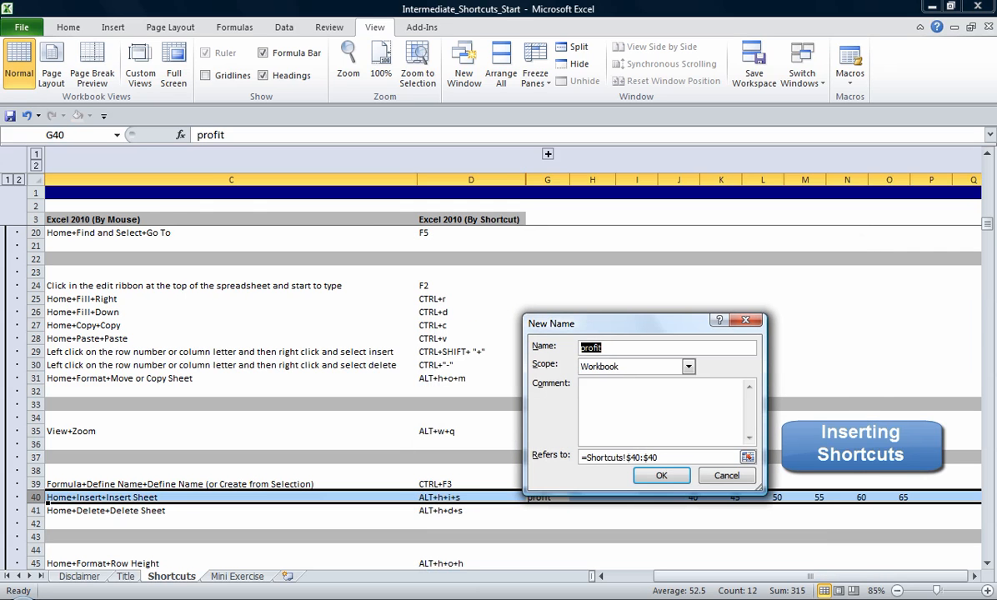
key(Return)
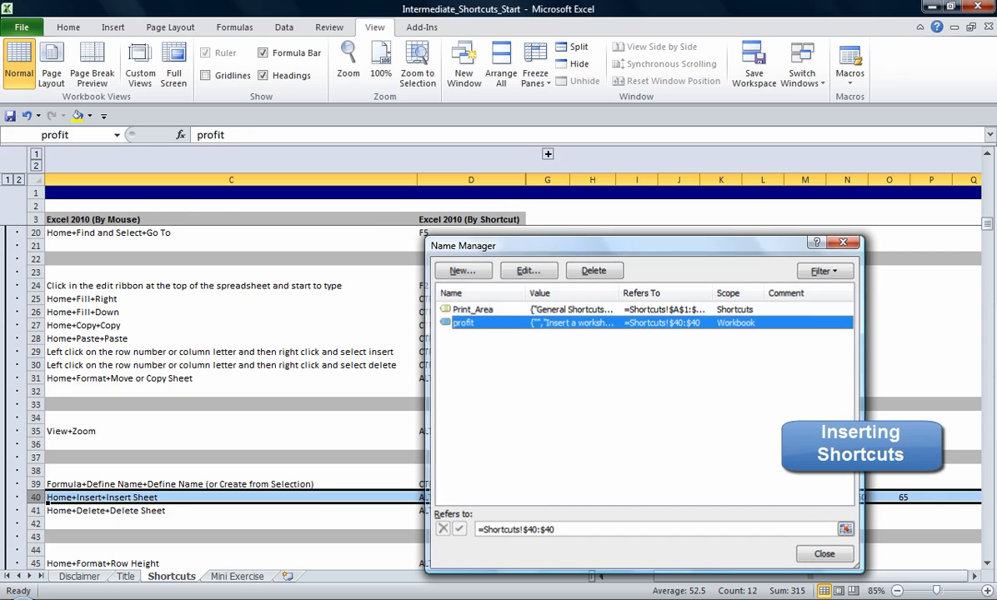
key(Escape)
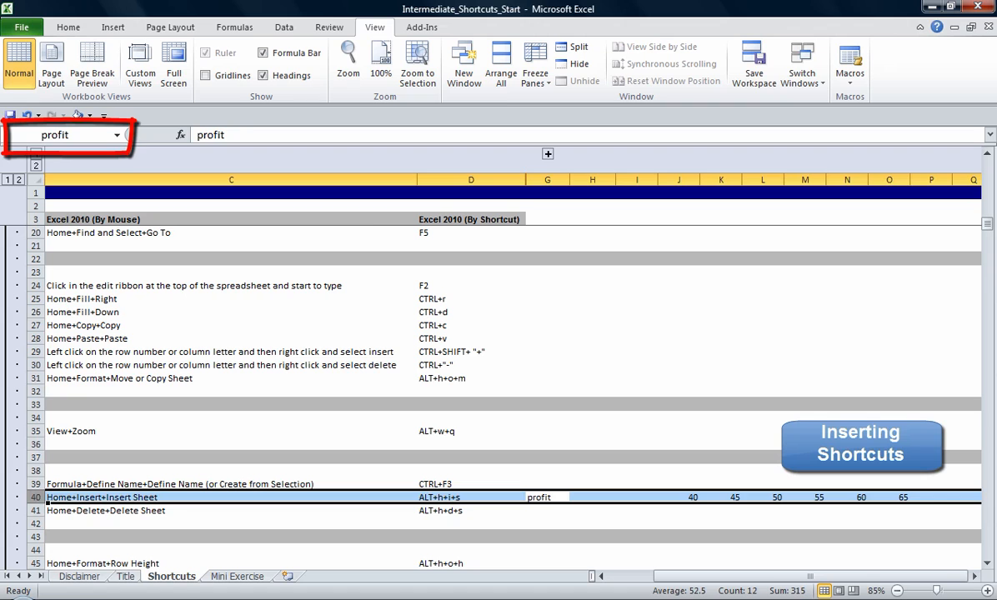
click(548, 498)
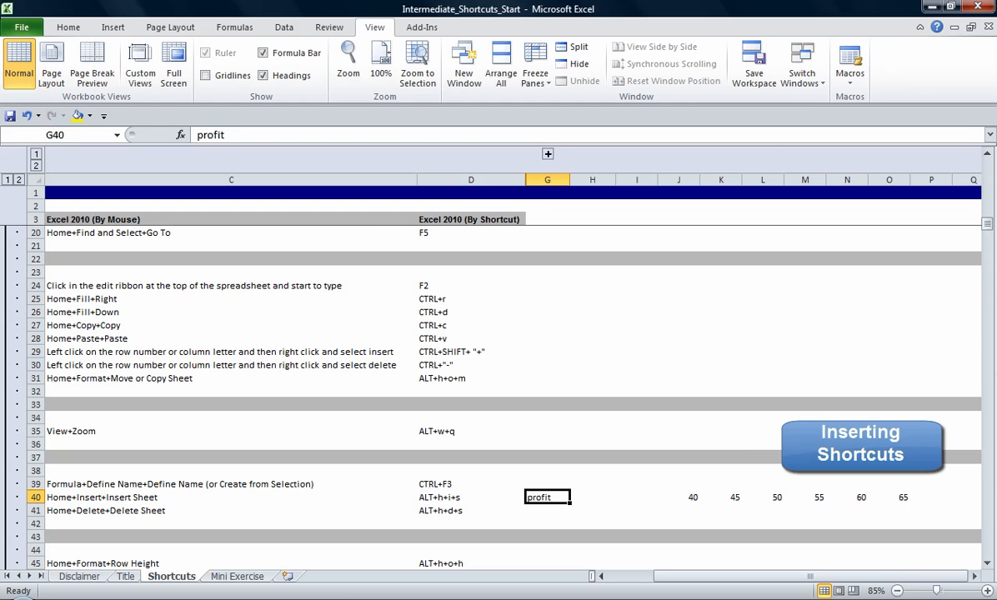
Step: Enter the formula =profit in cell G11 of the Mini Exercise sheet
key(ctrl+Page_Down)
key(Down)
key(Down)
key(Down)
key(Down)
key(Down)
key(Down)
key(Down)
key(Down)
key(Down)
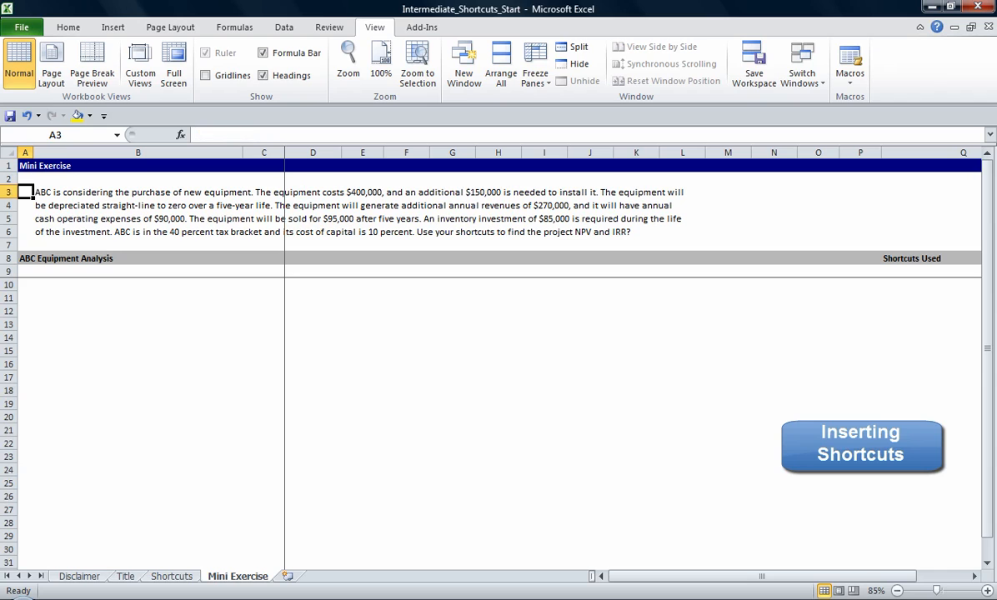
key(Right)
key(Right)
key(Right)
key(Down)
key(Right)
key(Right)
key(Right)
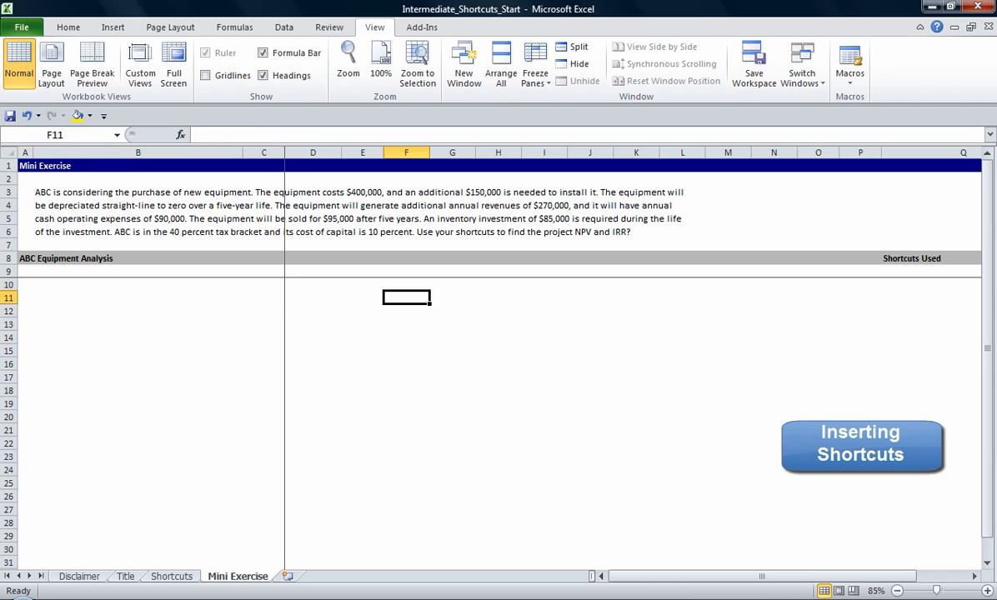
text(=)
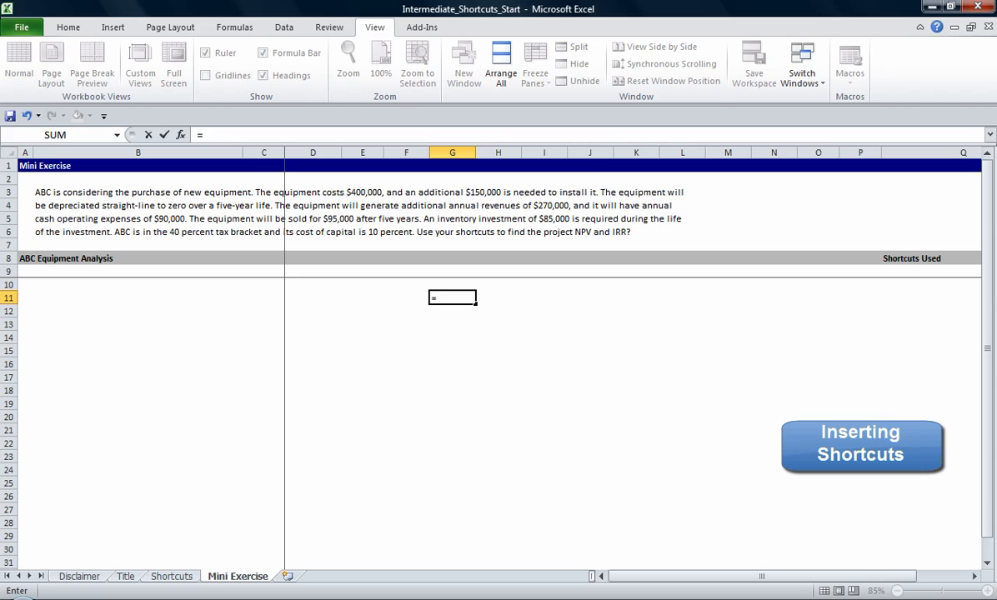
text(profit)
key(Return)
key(Up)
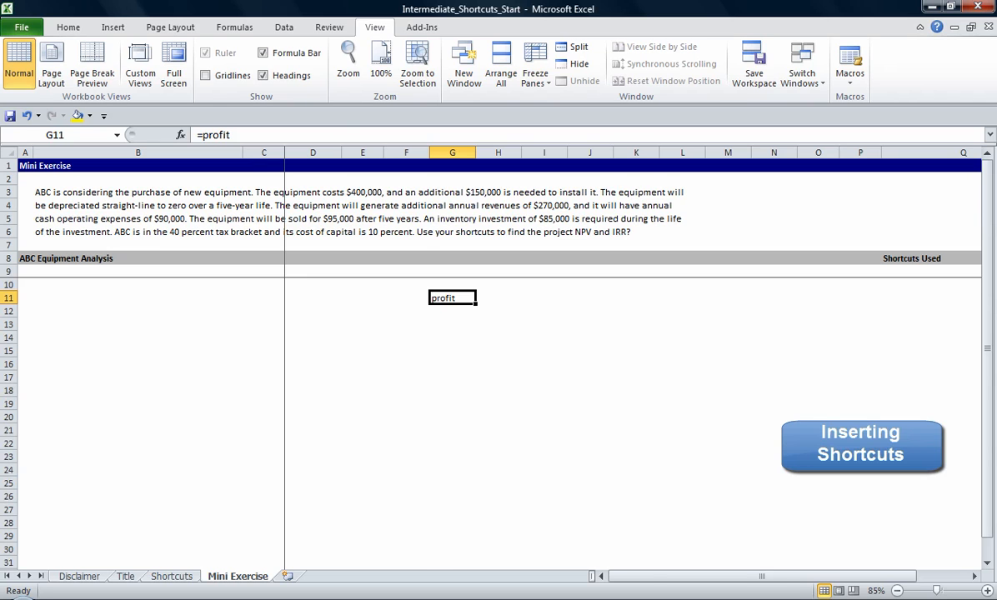
Step: Check the source row on the Shortcuts sheet, and copy the Mini Exercise formula from G11 into J11
key(ctrl+Page_Up)
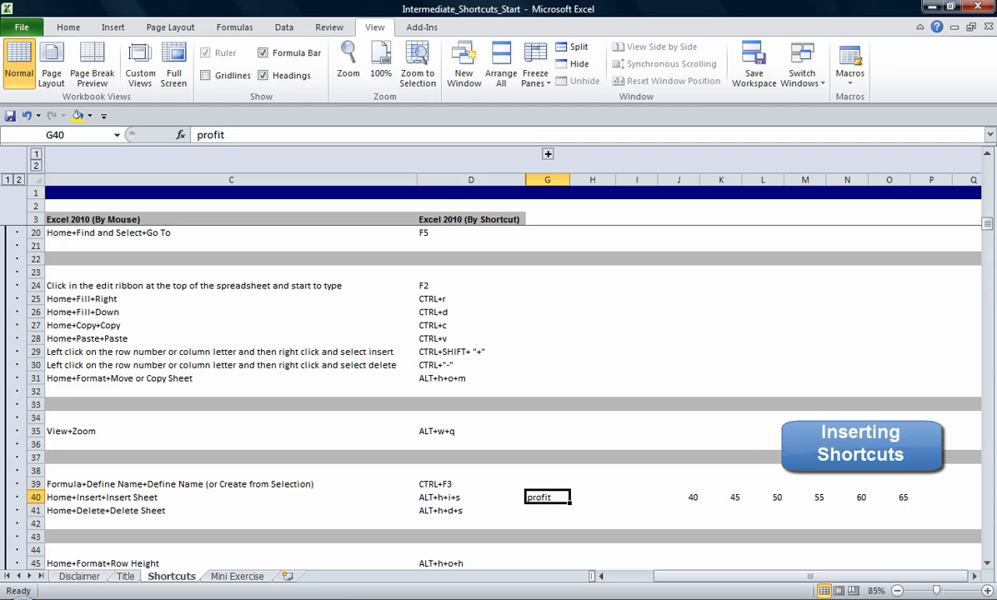
key(ctrl+Page_Down)
key(Right)
key(Left)
key(ctrl+c)
key(Right)
key(Right)
key(Right)
key(ctrl+v)
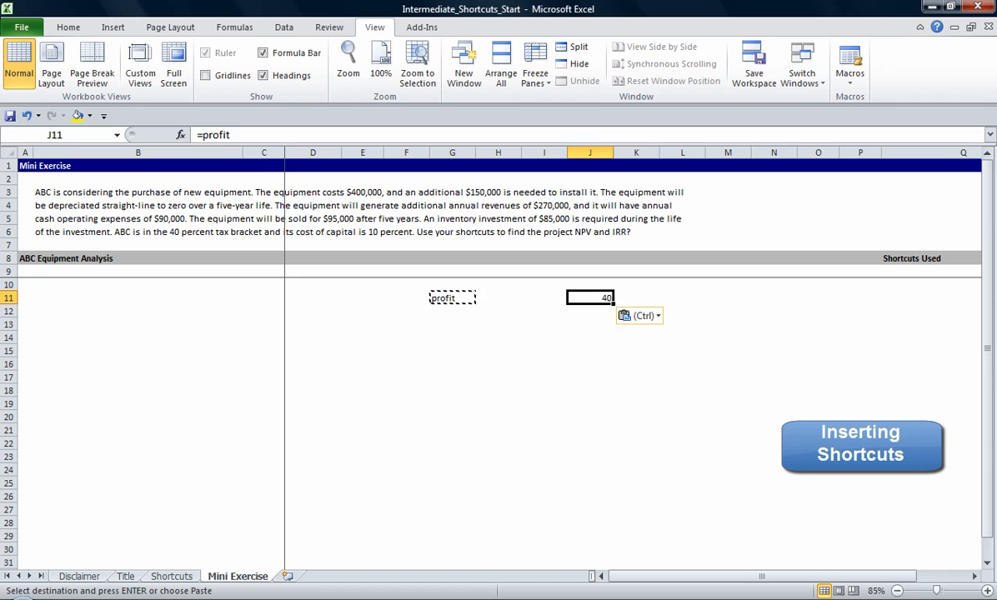
Step: Paste the copied profit formula into cells K11 through P11
key(Right)
key(ctrl+v)
key(shift+Right)
key(shift+Right)
key(shift+Right)
key(shift+Right)
key(shift+Right)
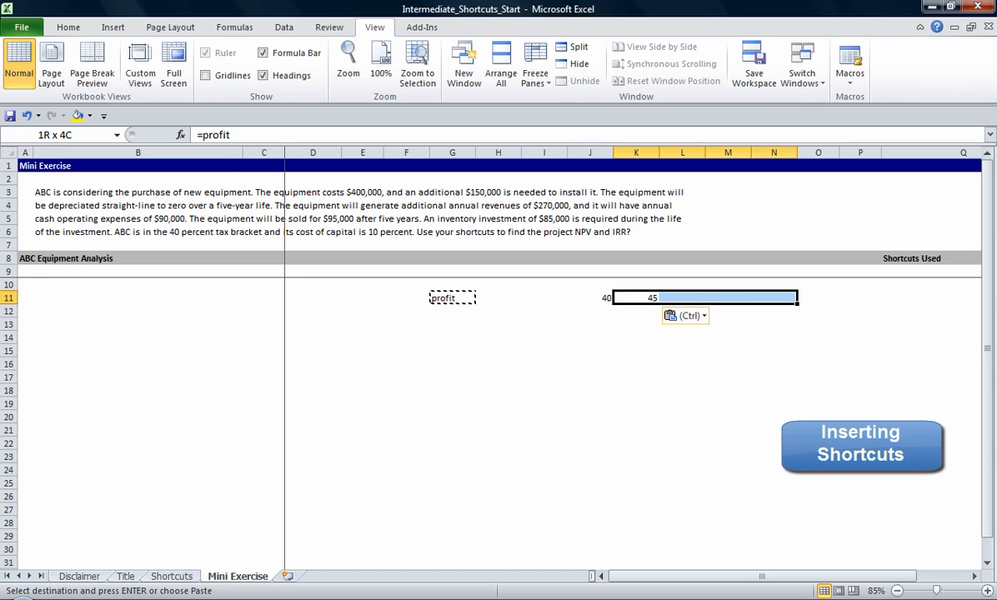
key(ctrl+v)
Step: Clear the surplus profit formula from cell P11
key(Left)
key(Right)
key(Right)
key(Right)
key(Right)
key(Right)
key(Right)
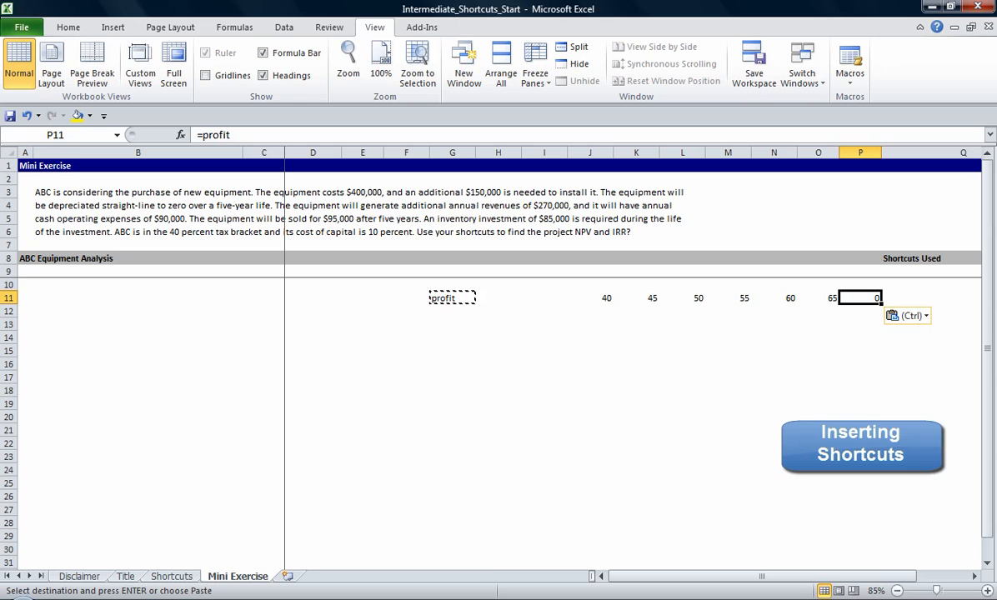
key(Delete)
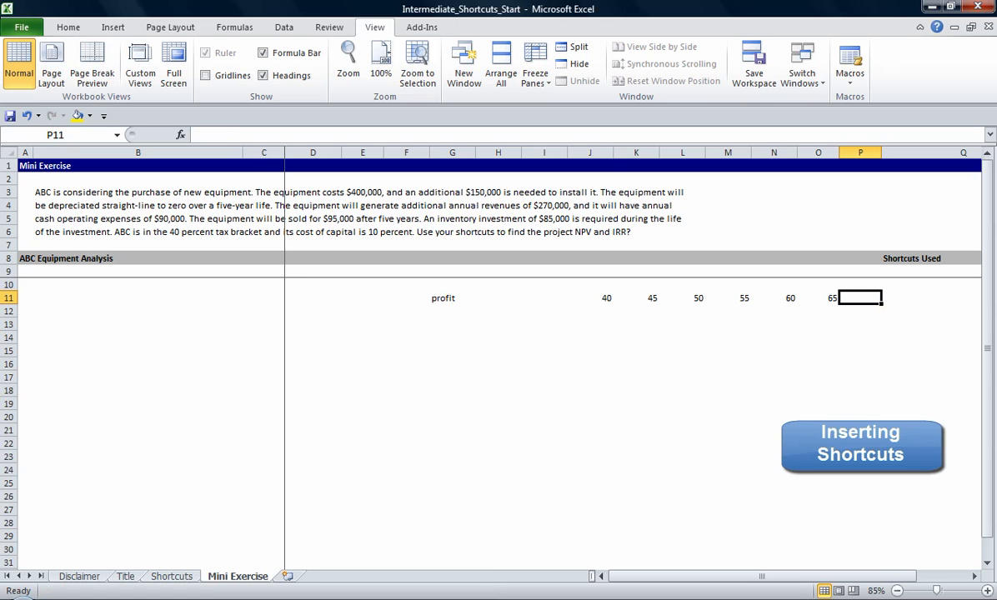
Step: Examine the =profit formulas across J11 to O11 on the Mini Exercise sheet, selecting along the row from G11
key(Left)
key(Left)
key(Left)
key(Left)
key(Left)
key(Left)
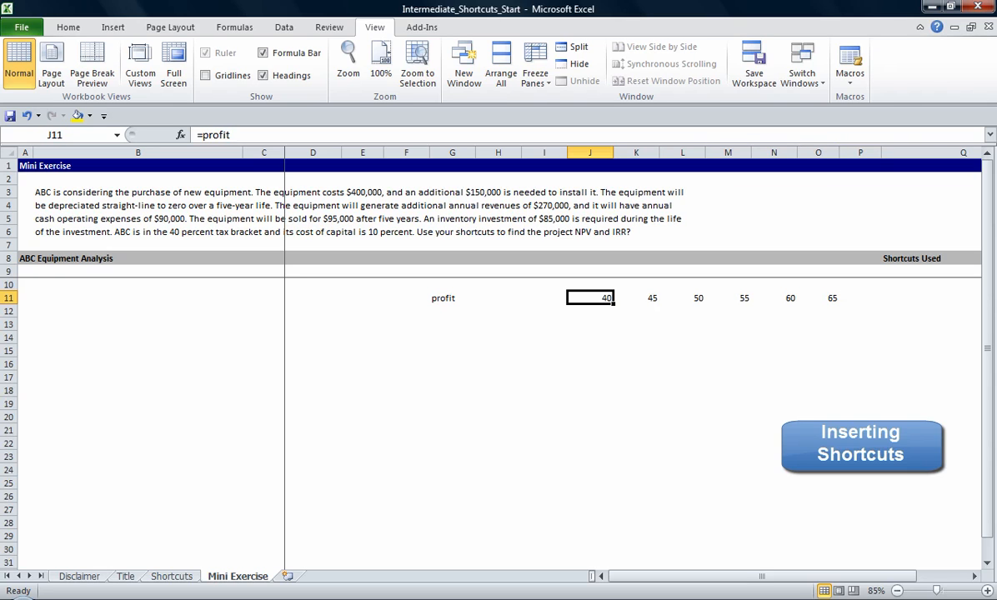
key(Right)
key(Right)
key(Right)
key(Right)
key(Right)
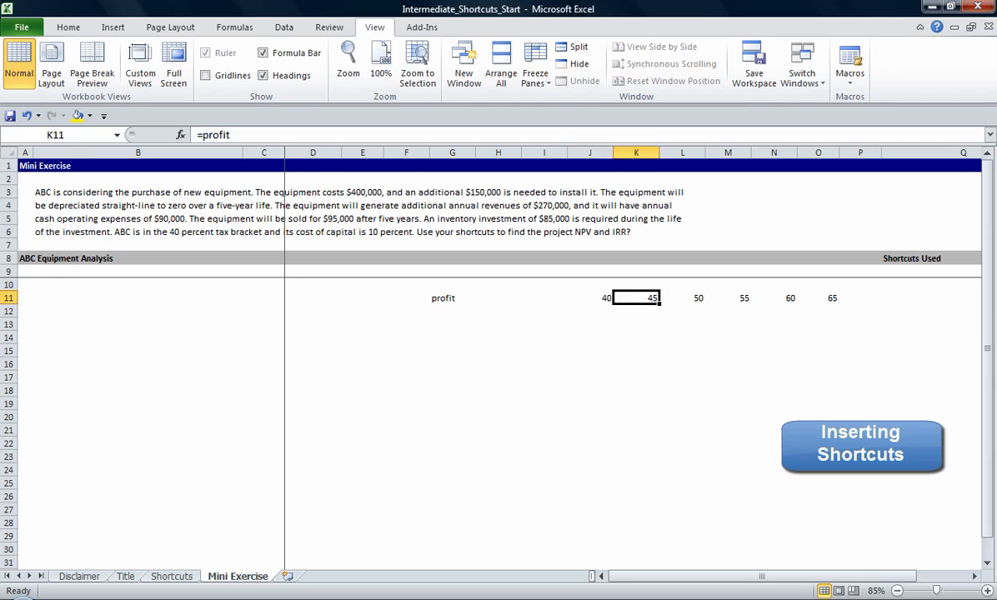
key(Left)
key(Left)
key(Left)
key(Left)
key(Left)
key(Left)
key(Left)
key(Left)
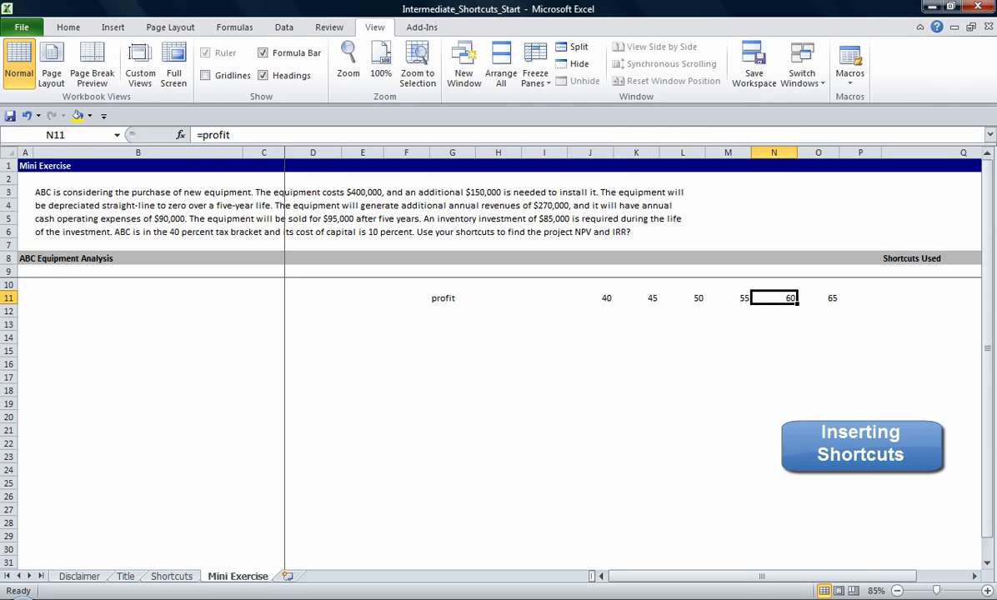
key(ctrl+shift+Right)
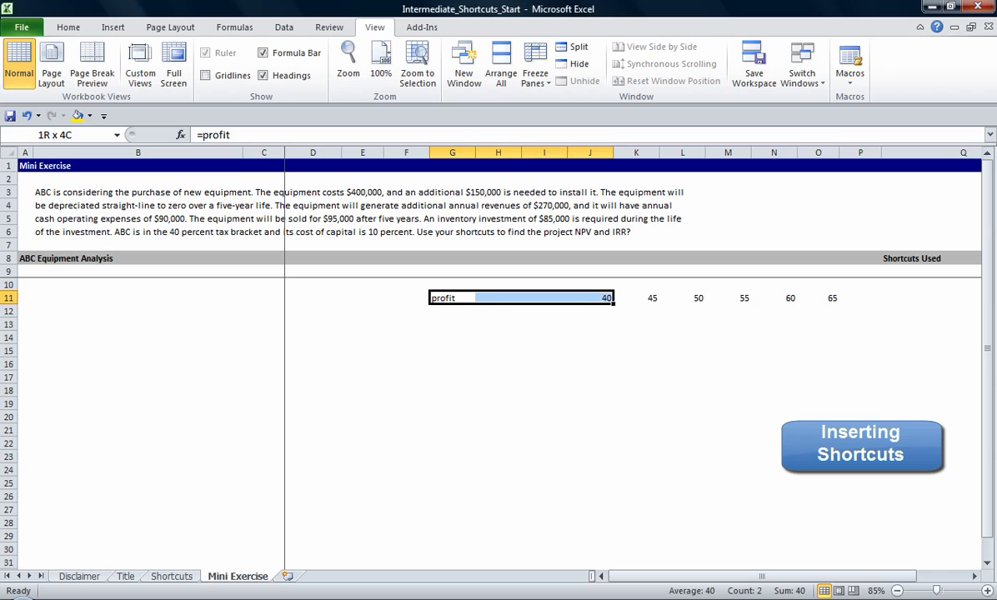
key(ctrl+shift+Right)
key(ctrl+Right)
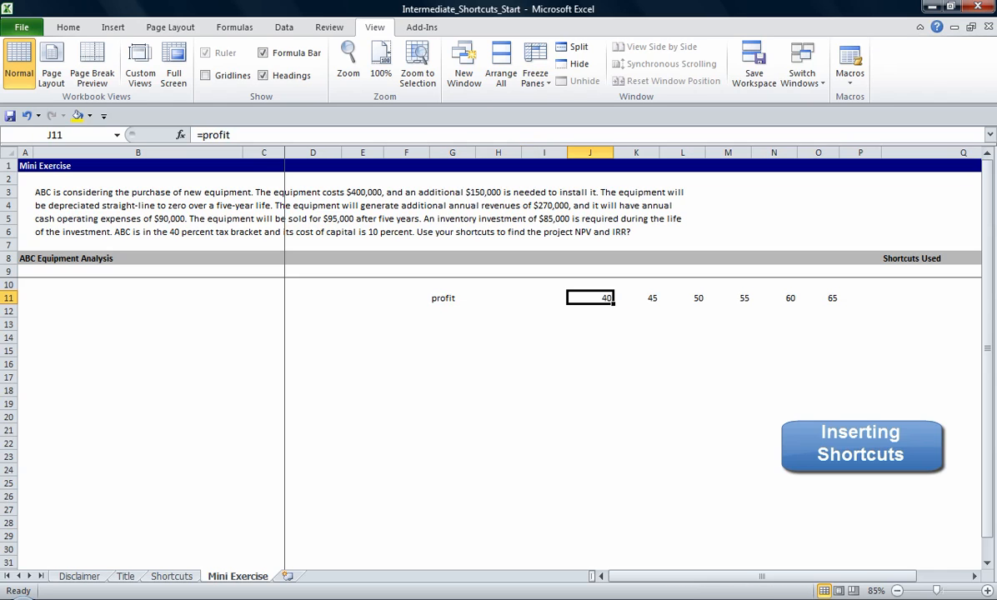
key(ctrl+Left)
key(ctrl+shift+Right)
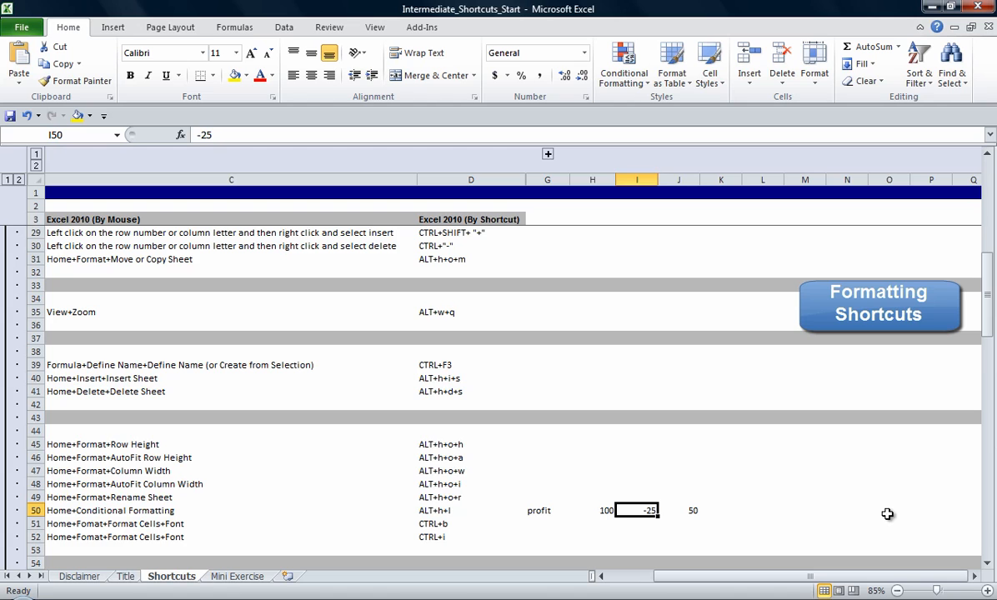
Step: Add a Less Than 0 conditional formatting rule with Light Red Fill with Dark Red Text to H50:J50 on the Shortcuts sheet
key(Left)
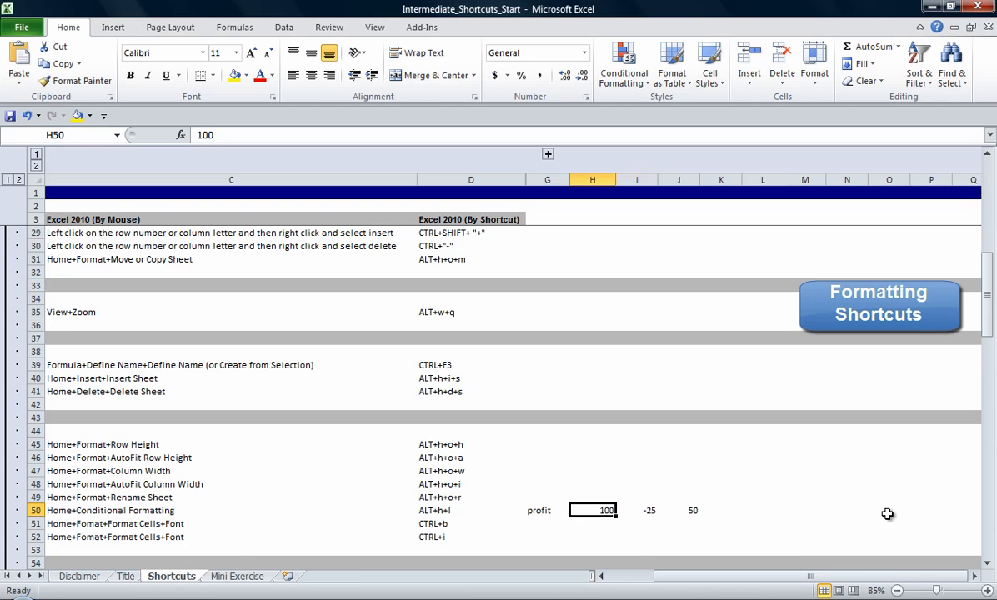
key(shift+Right)
key(shift+Right)
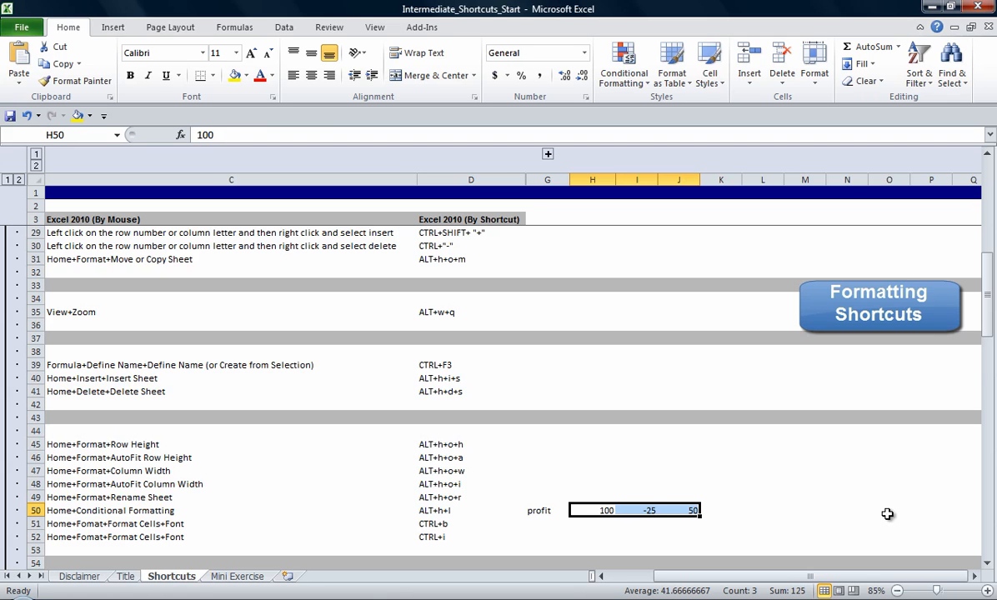
key(alt)
key(h)
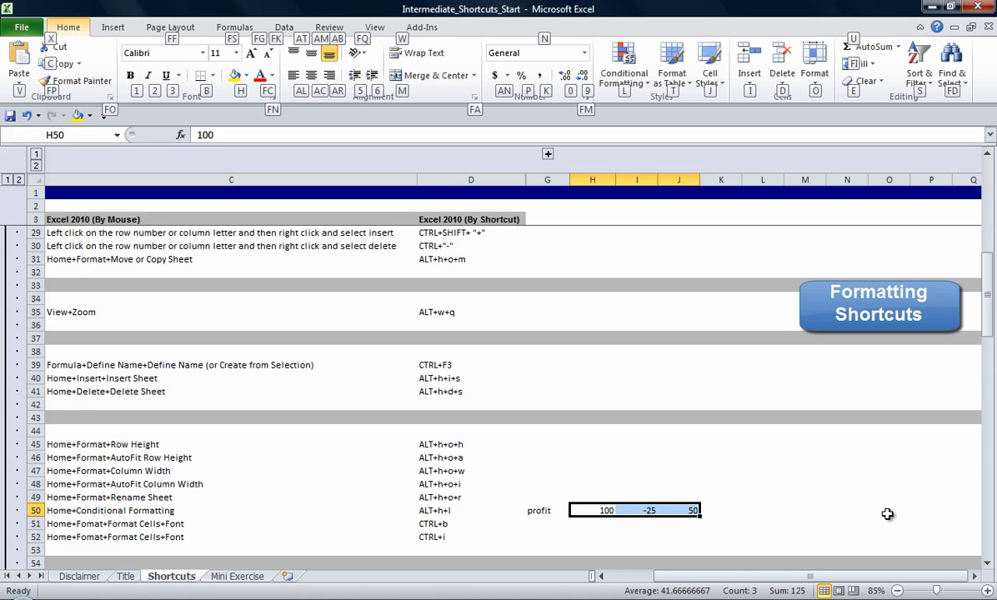
key(l)
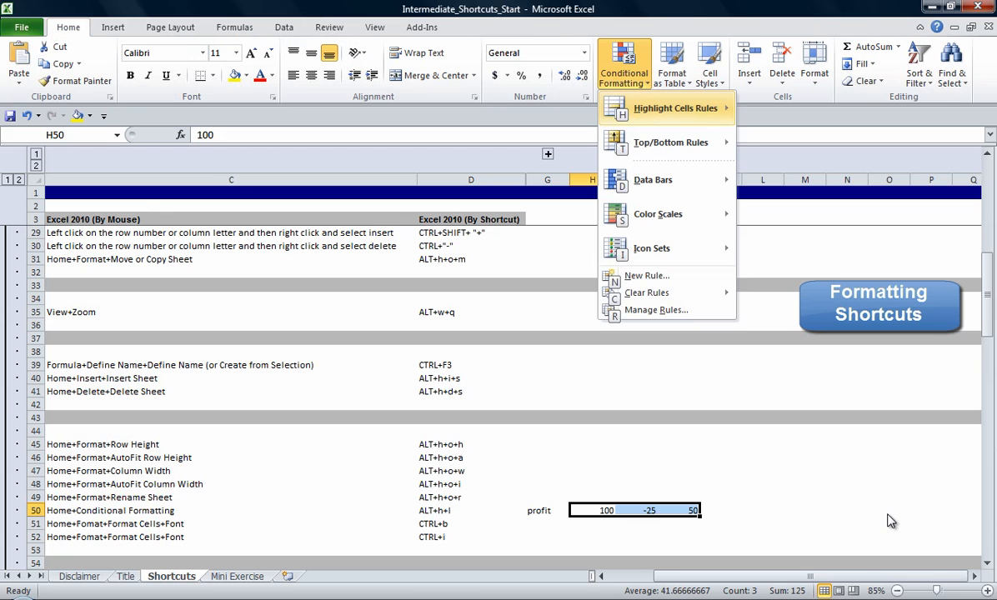
key(h)
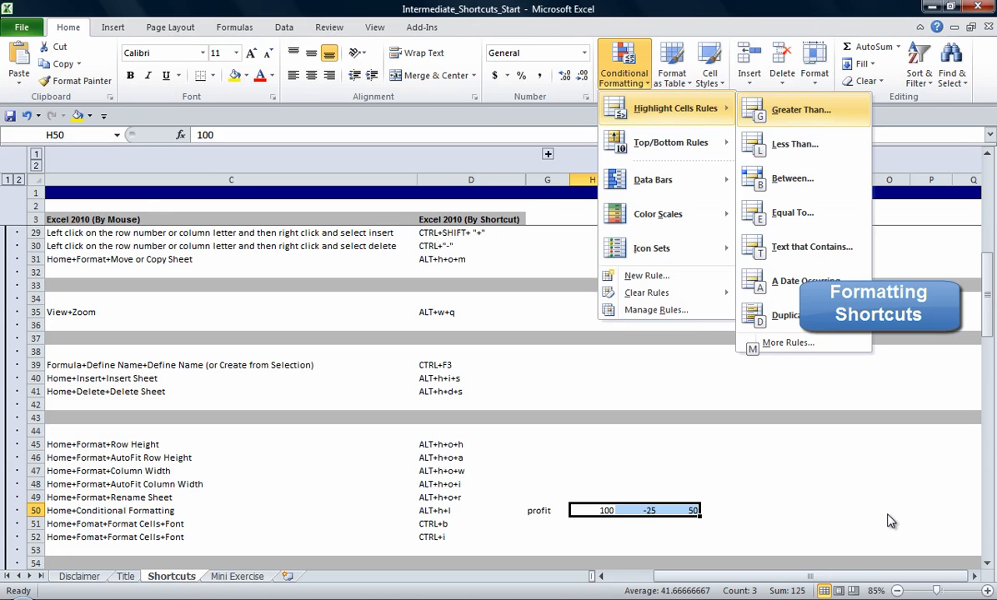
key(Down)
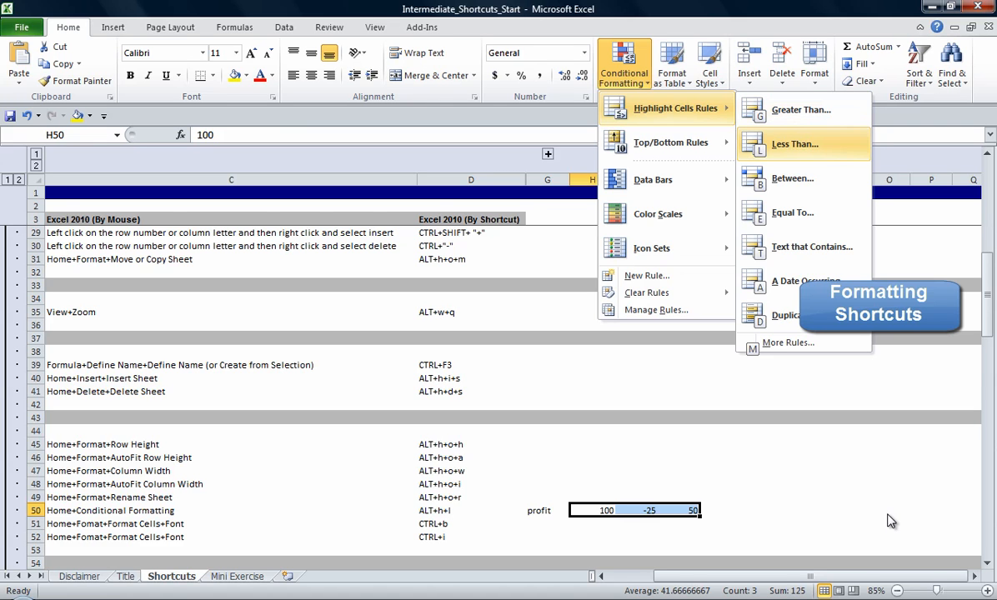
key(Return)
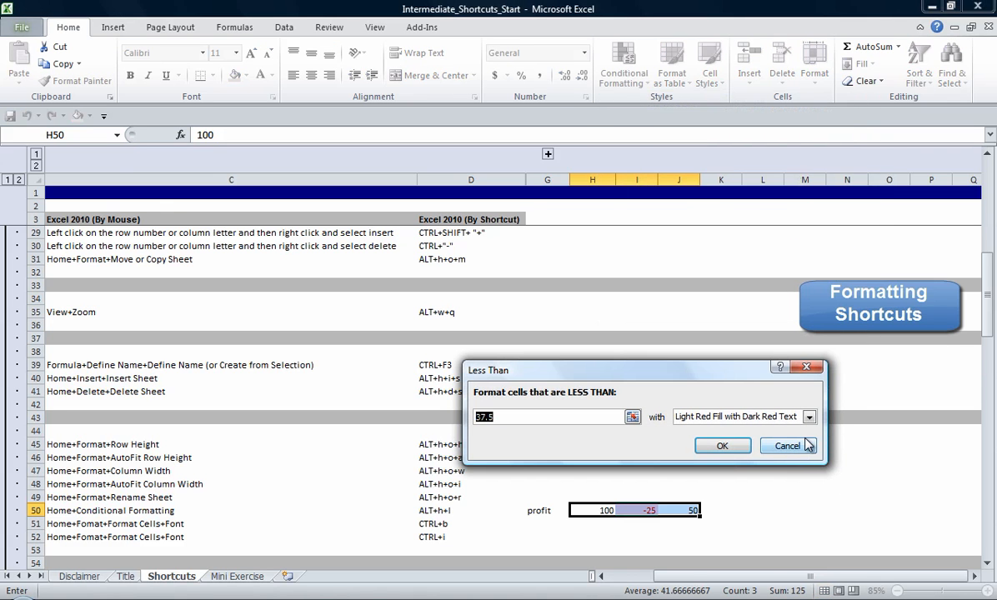
text(0)
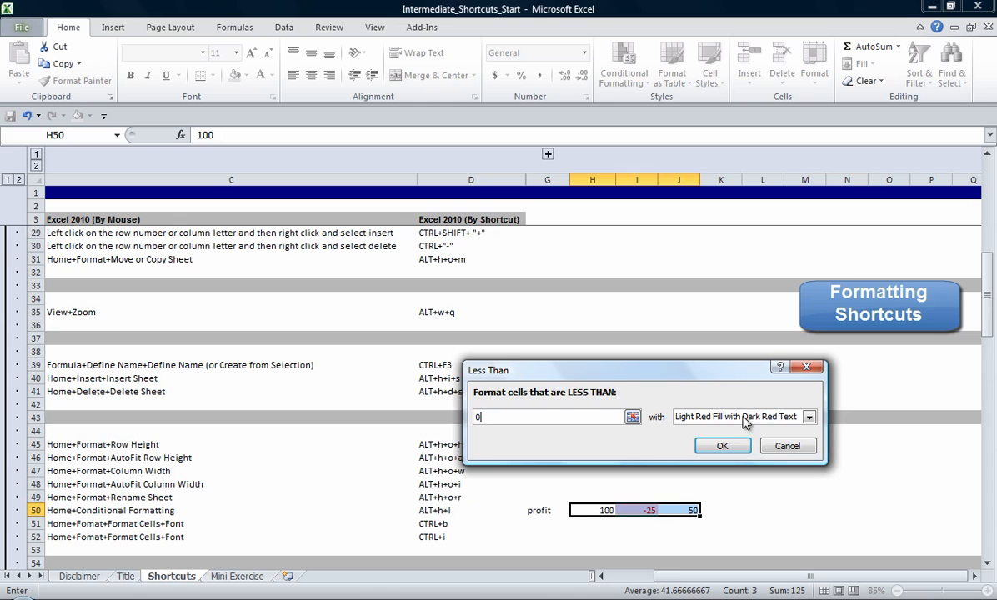
click(733, 446)
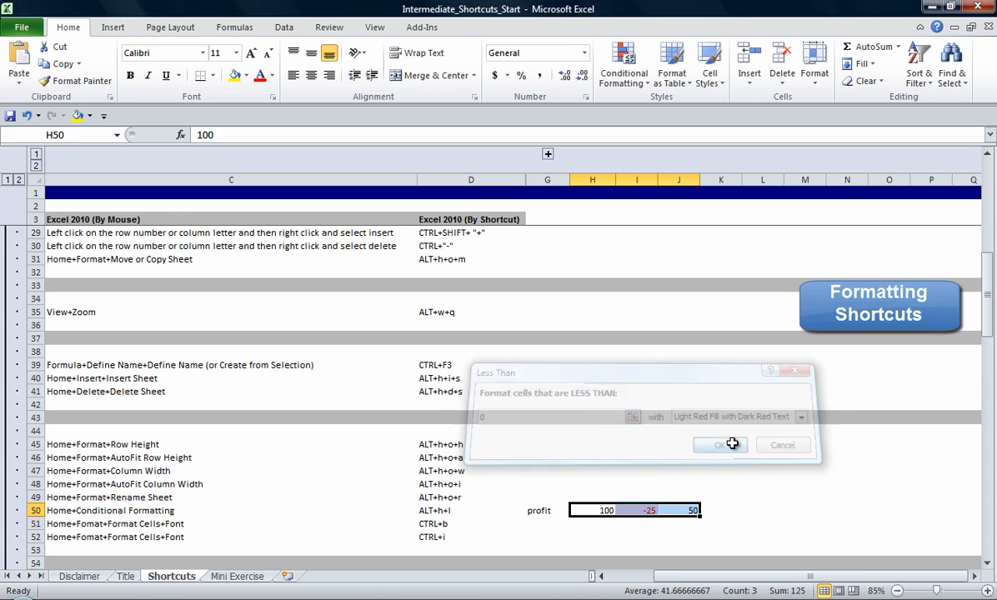
key(Left)
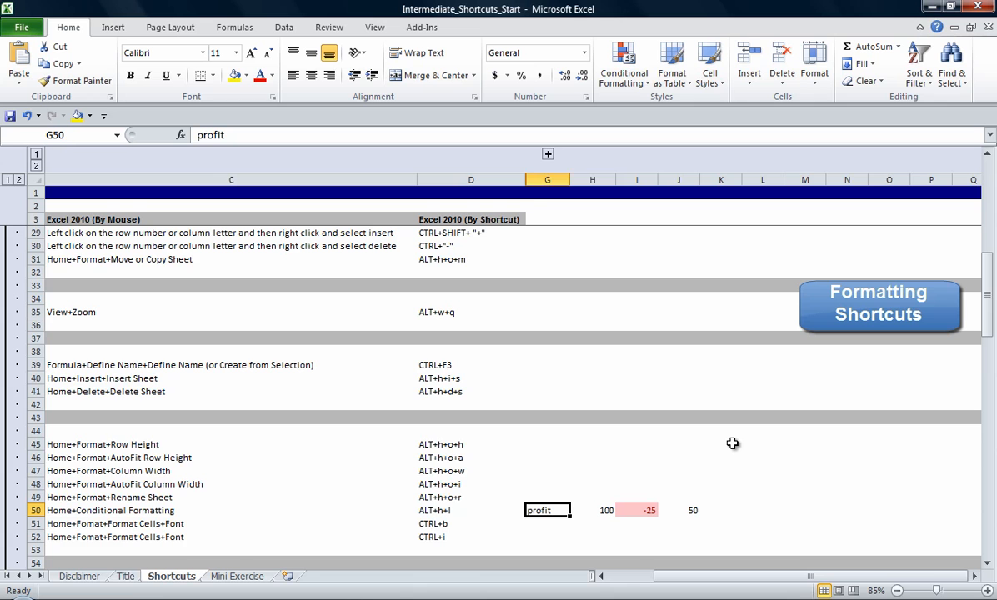
key(Right)
key(Right)
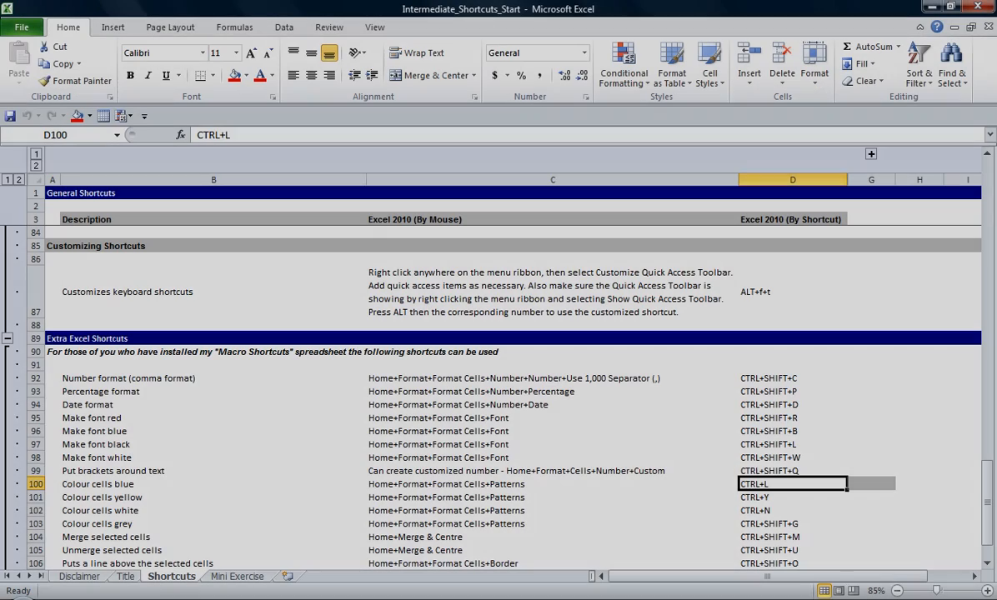
Step: Fill cell G100 on the Shortcuts sheet blue, yellow, white and grey in turn using the macro colour shortcuts
click(883, 484)
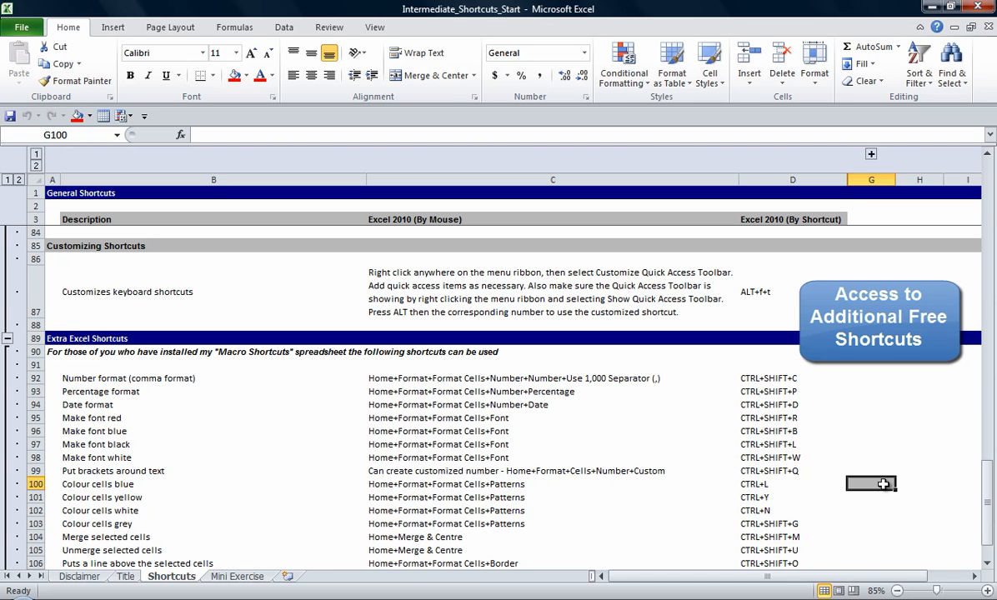
key(ctrl+l)
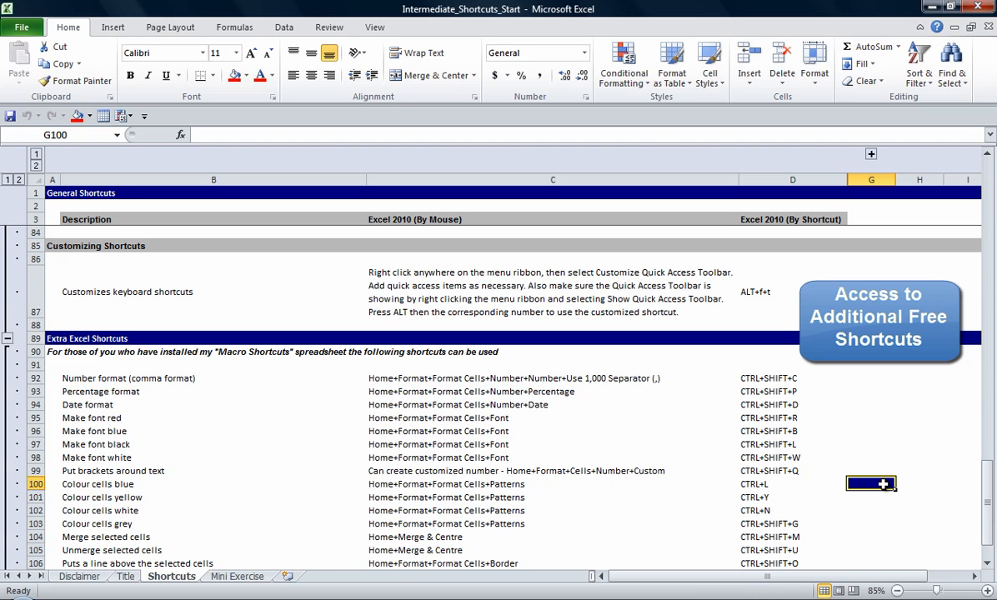
key(ctrl+y)
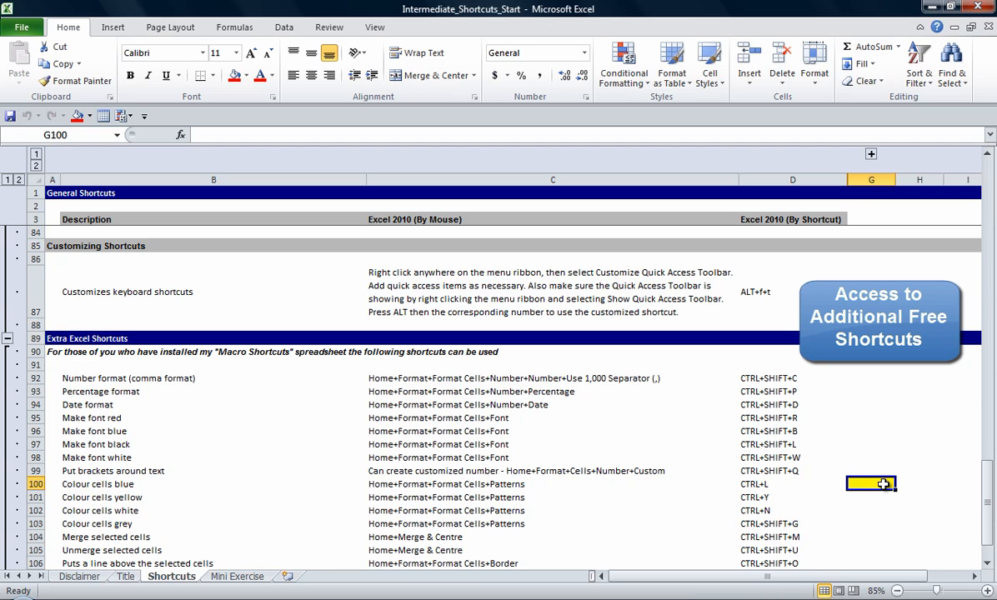
key(ctrl+n)
key(ctrl+shift+g)
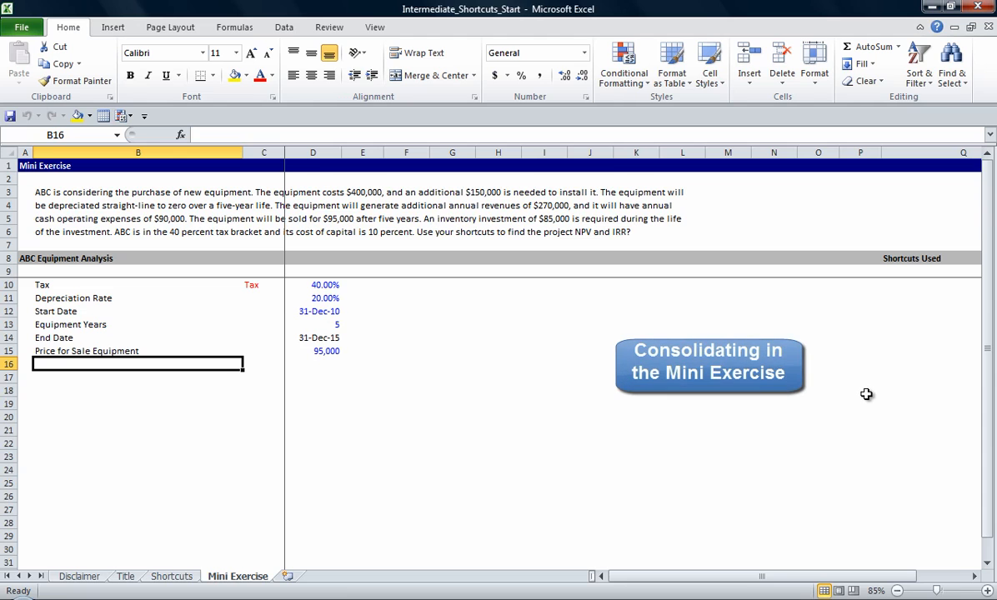
Step: Enter the label Discount Rate in cell B16 of the Mini Exercise sheet
text(Disc)
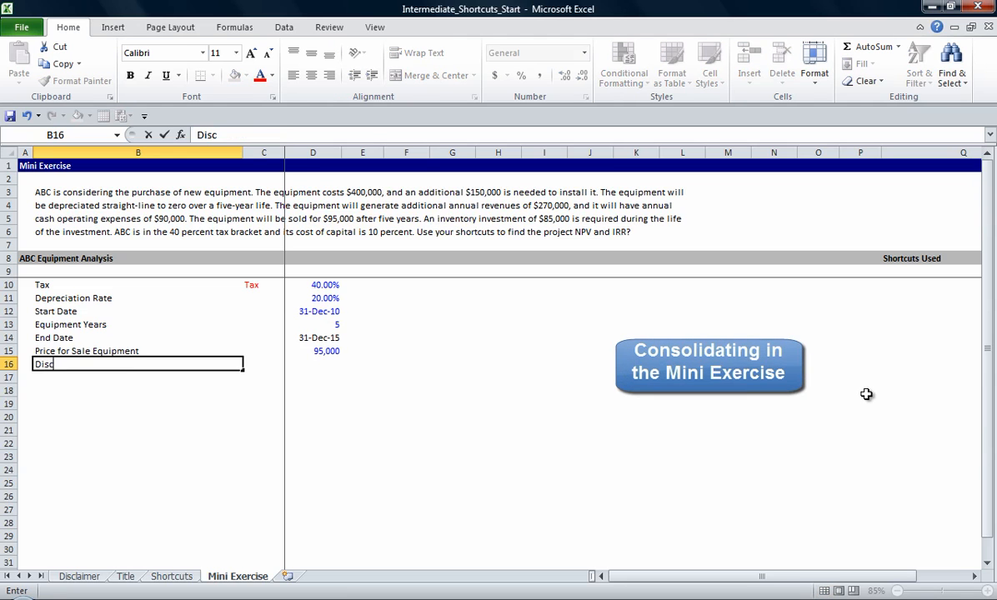
text(ount Rate)
key(Return)
Step: Enter 10% in D16 for the discount rate and format it as a two-decimal percentage in blue font
key(Up)
key(Right)
key(Right)
text(10)
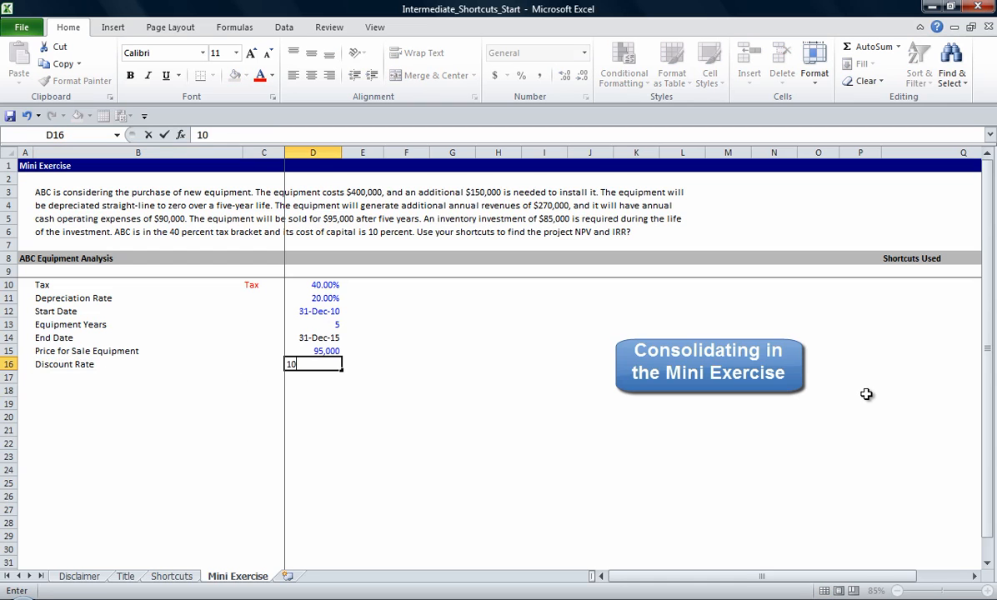
text(%)
key(Return)
key(Up)
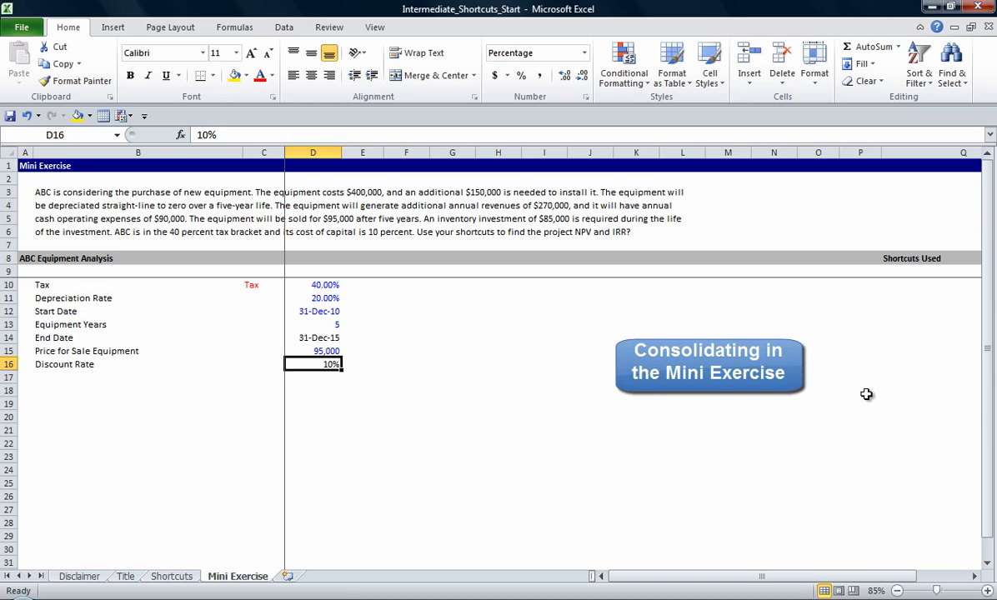
key(ctrl+shift+5)
key(Left)
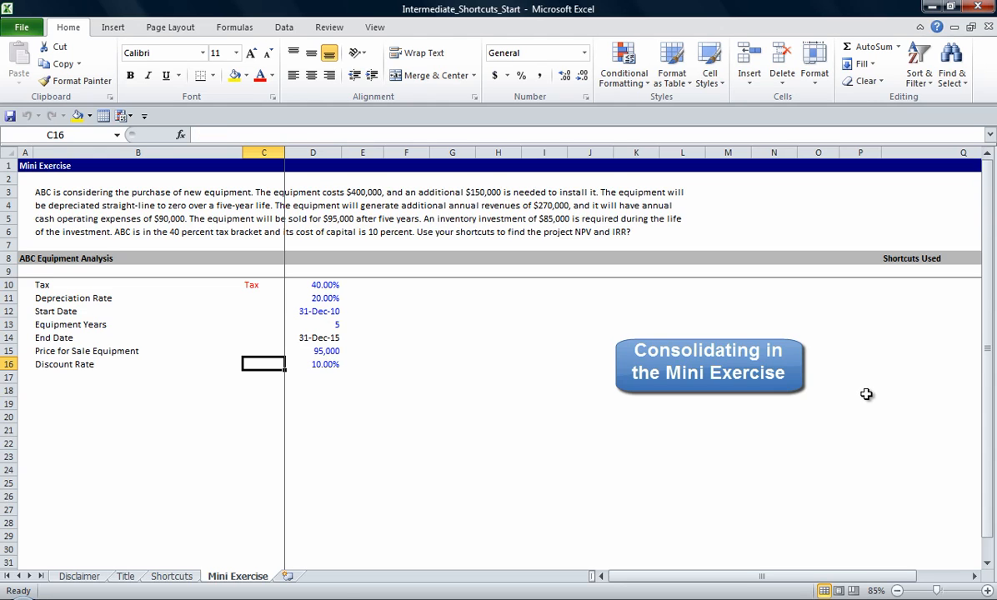
Step: Enter the name label DiscountRate in C16 and make its font red
text(Discount)
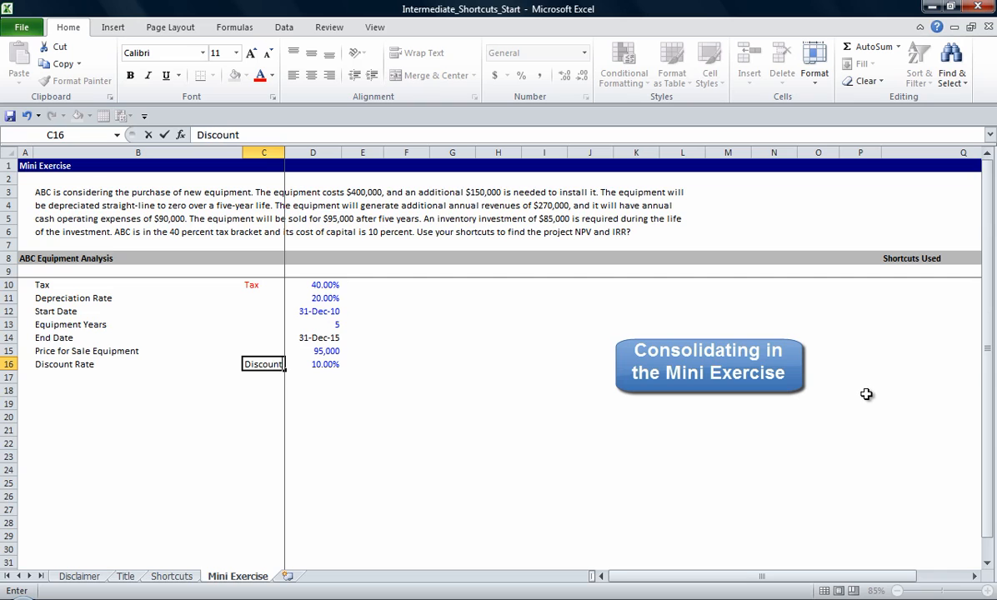
text(Rate)
key(Return)
key(Up)
key(Right)
key(Left)
key(ctrl+shift+r)
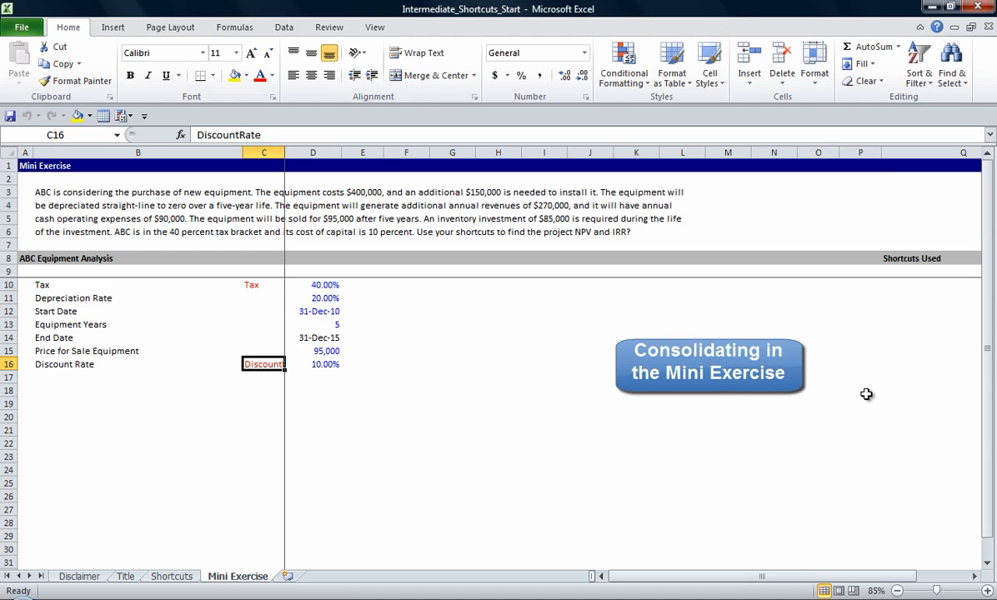
Step: Define the workbook-scoped name DiscountRate for cell D16 of the Mini Exercise sheet
key(Right)
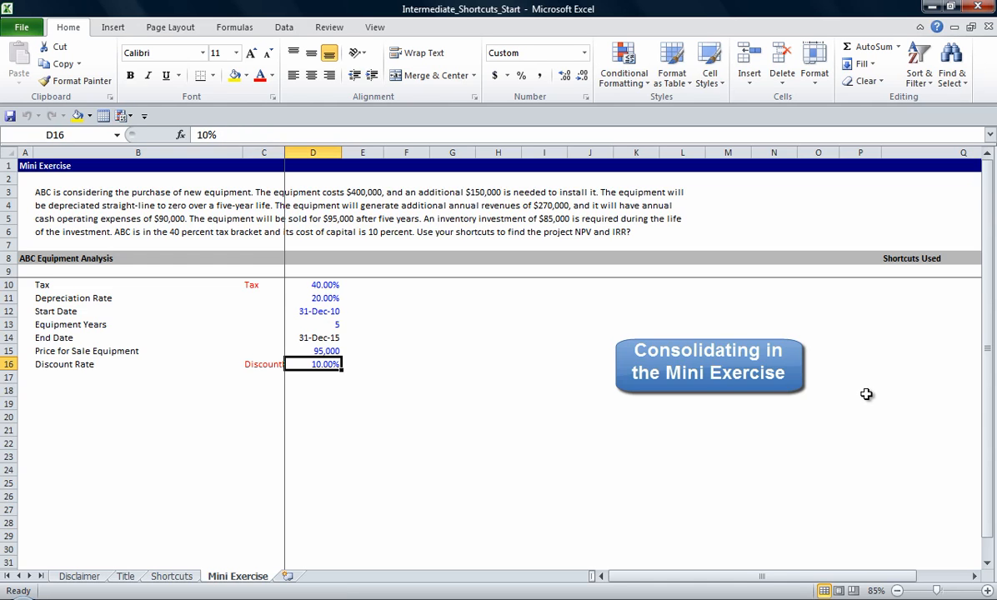
key(ctrl+F3)
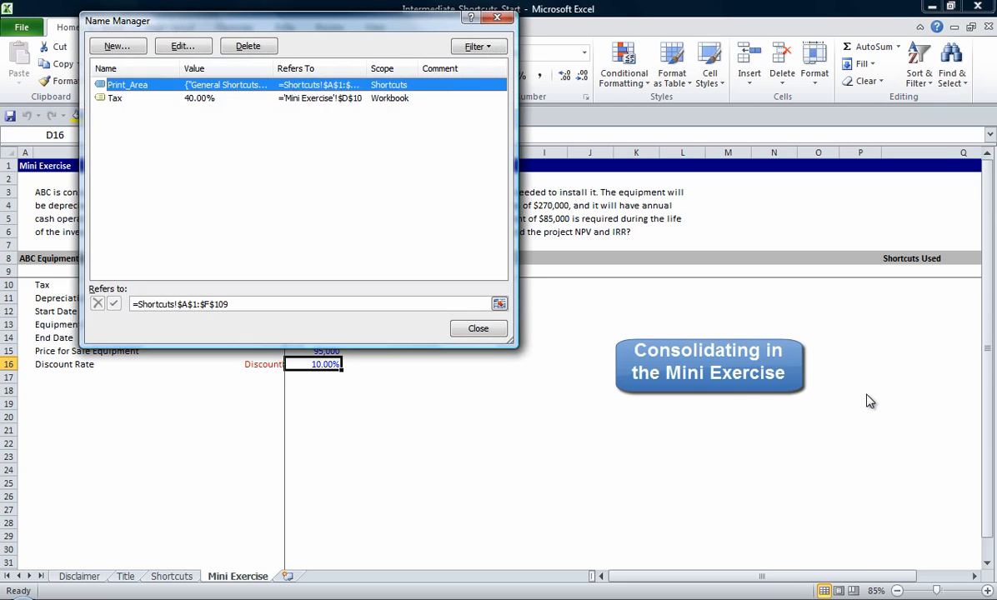
key(alt+n)
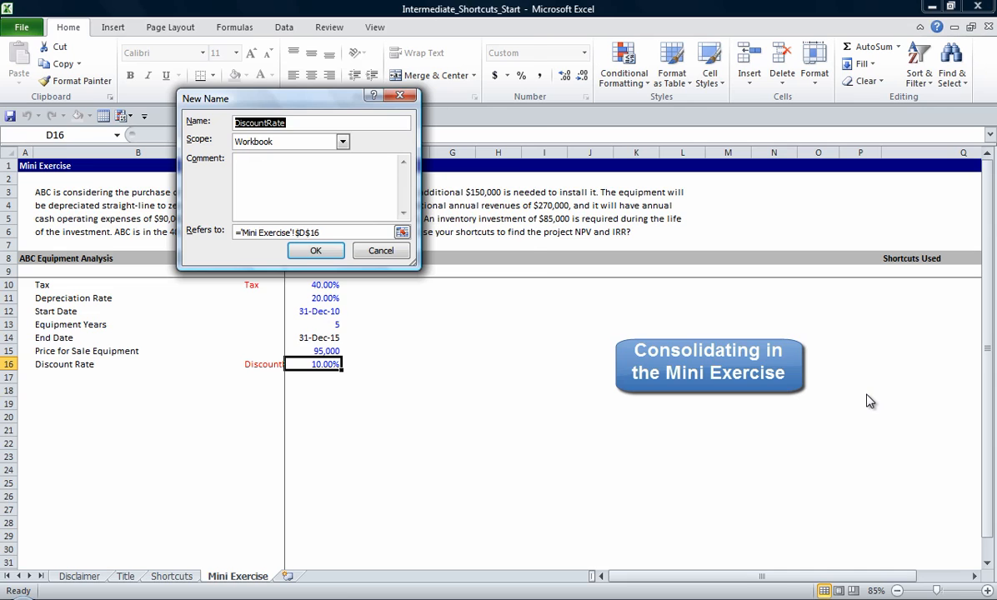
key(Return)
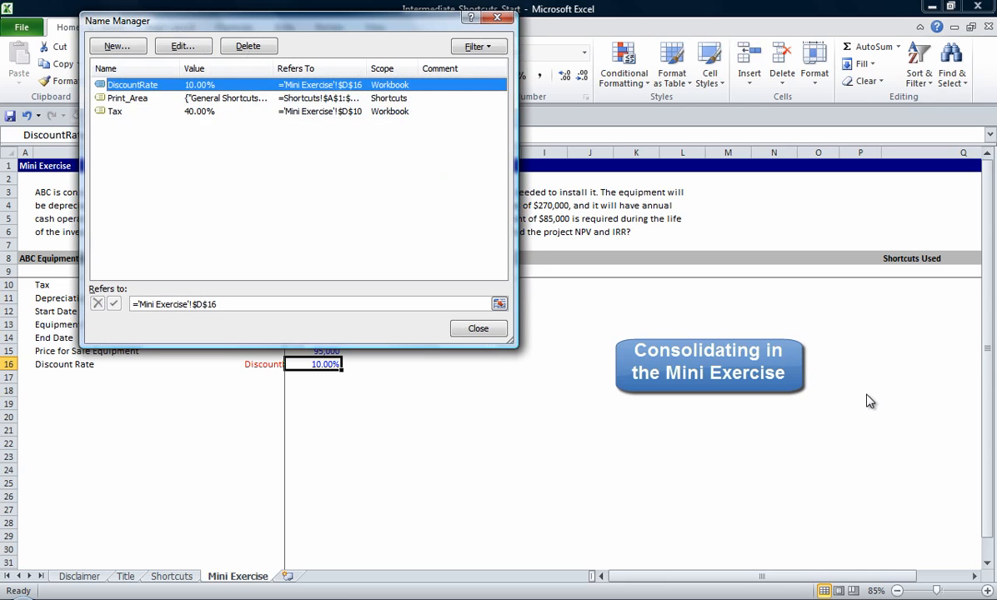
key(Escape)
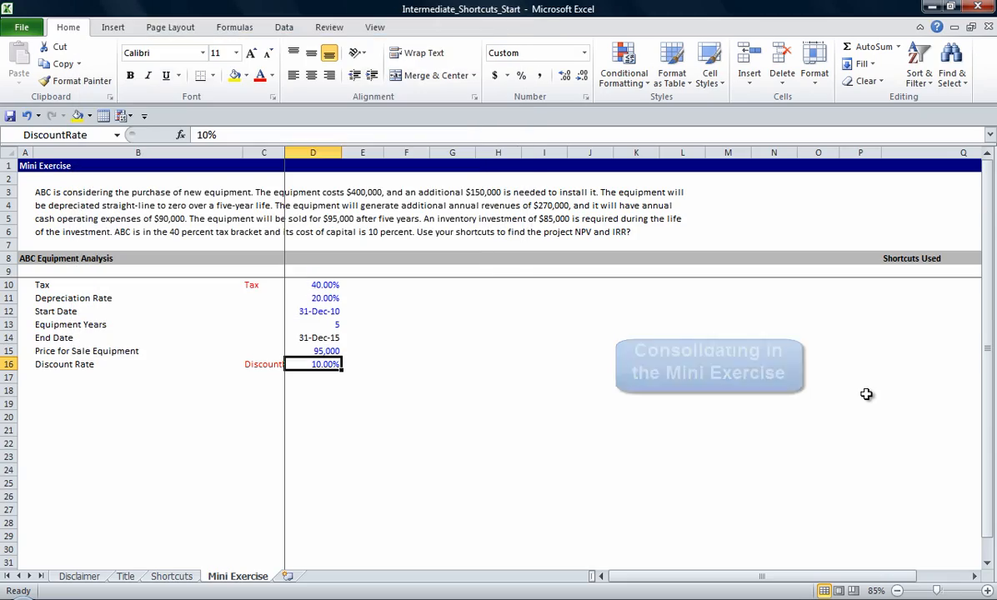